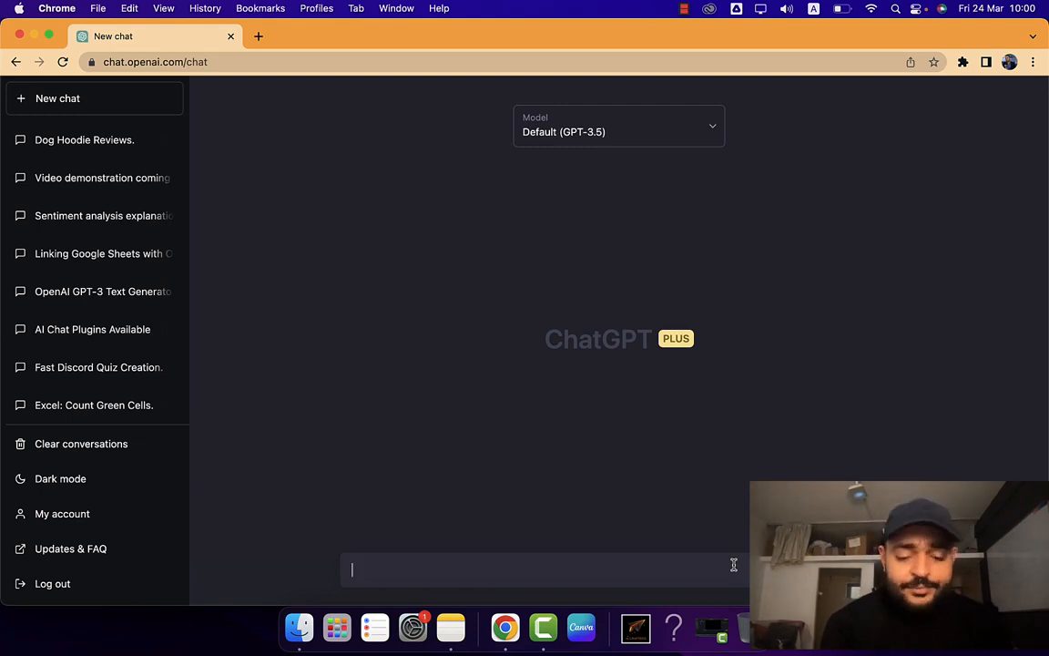
# Ask ChatGPT to generate 50 reviews about a dog hoodie, randomized and not all positive.
pyautogui.click(733, 565)
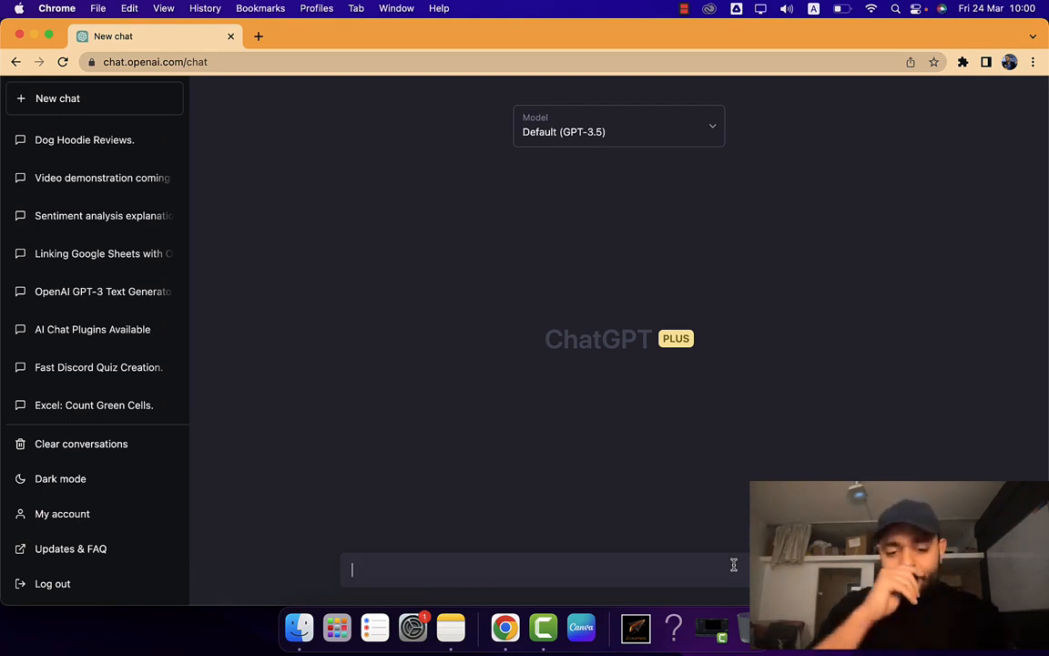
pyautogui.write("generate for me 50 reviews about a dog hoodie ... I don't want all the reviews to be positive. can you randomize ?")
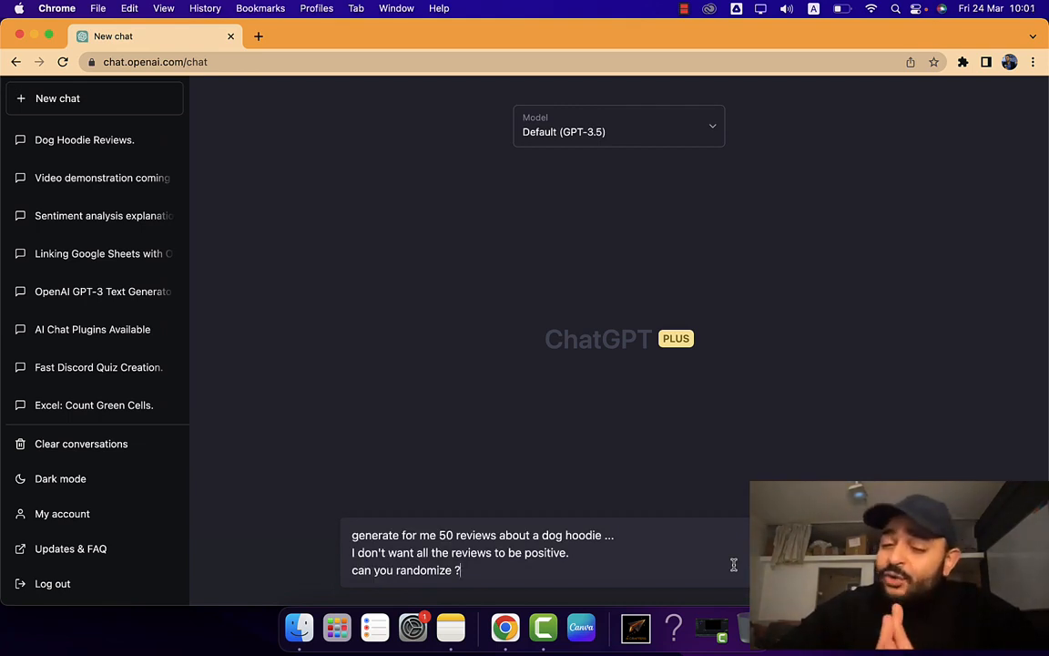
pyautogui.press('Return')
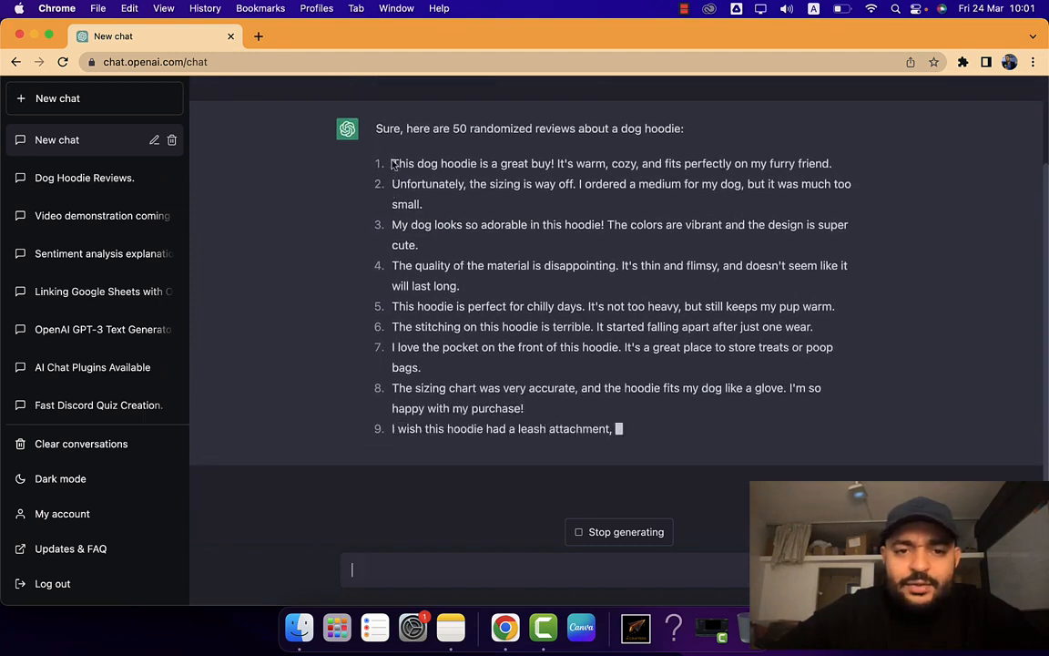
# Copy the first 14 generated reviews and paste them into column A of a new blank Google Sheets spreadsheet.
pyautogui.moveTo(393, 119); pyautogui.dragTo(782, 398)
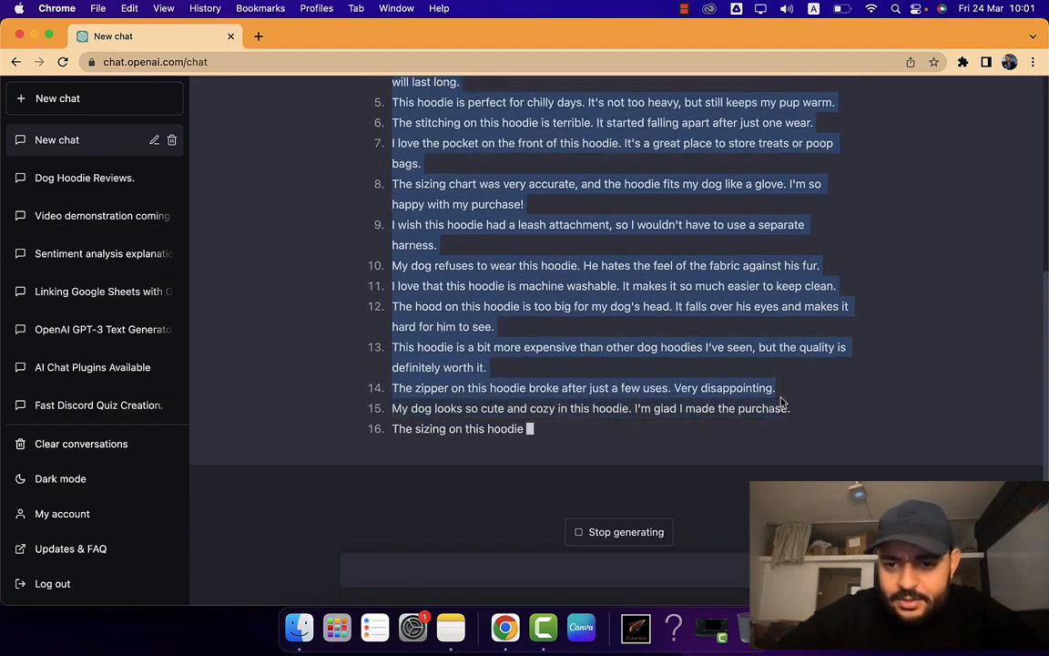
pyautogui.press('super+c')
pyautogui.click(259, 36)
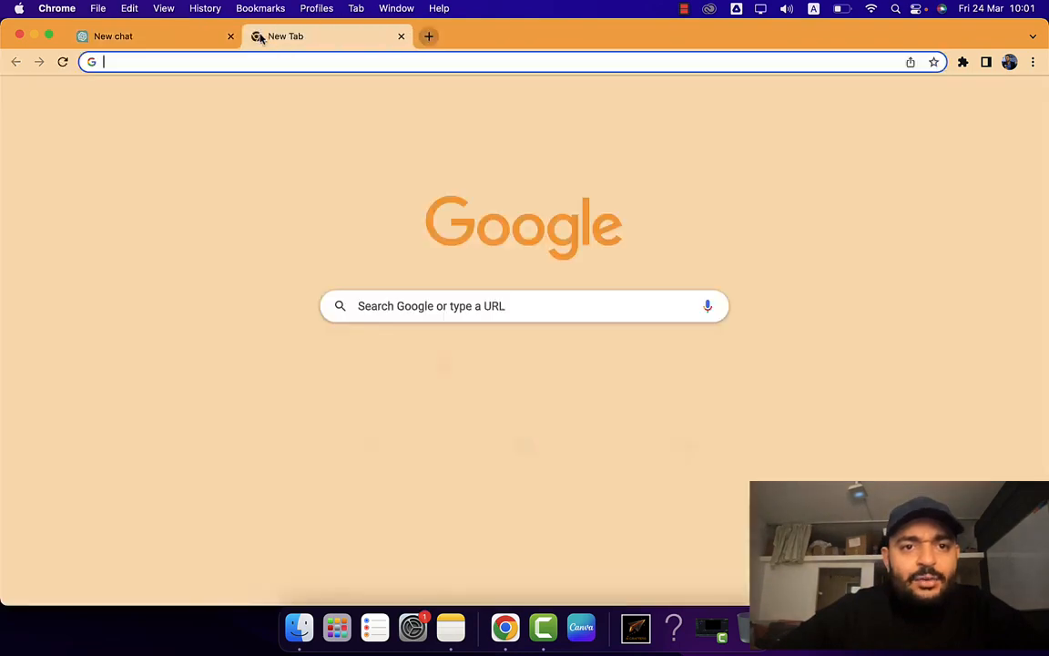
pyautogui.write('she')
pyautogui.press('Return')
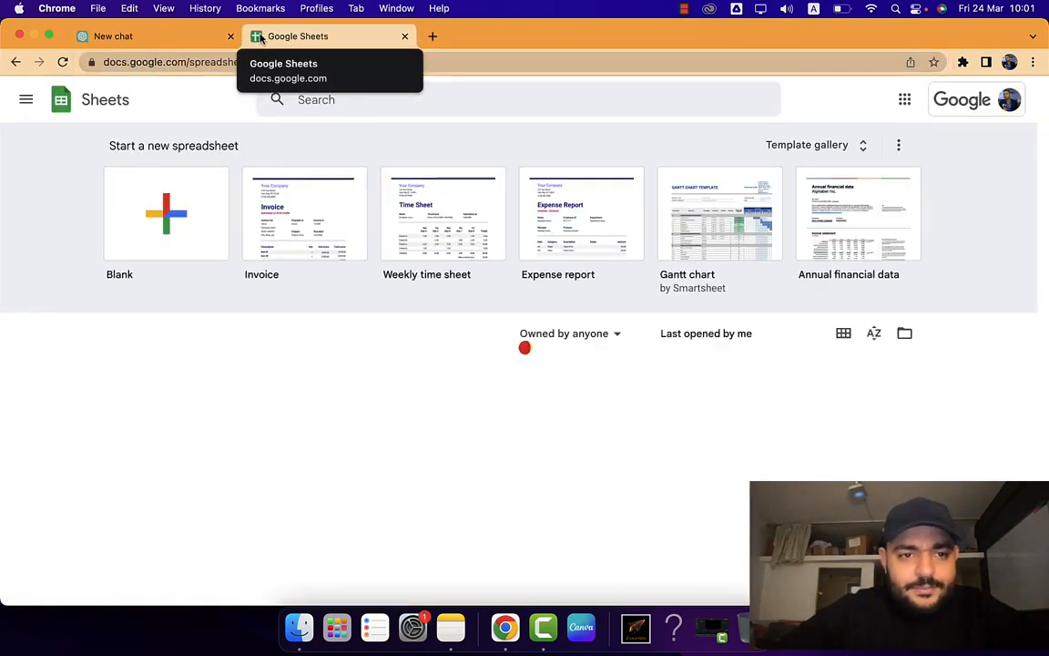
pyautogui.click(163, 234)
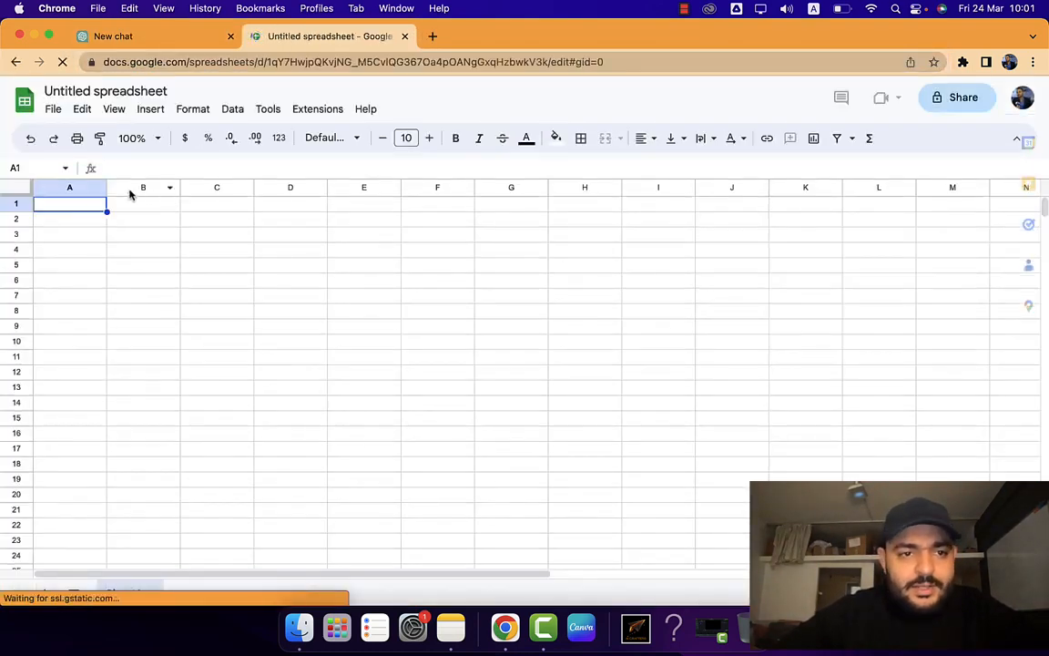
pyautogui.press('super+v')
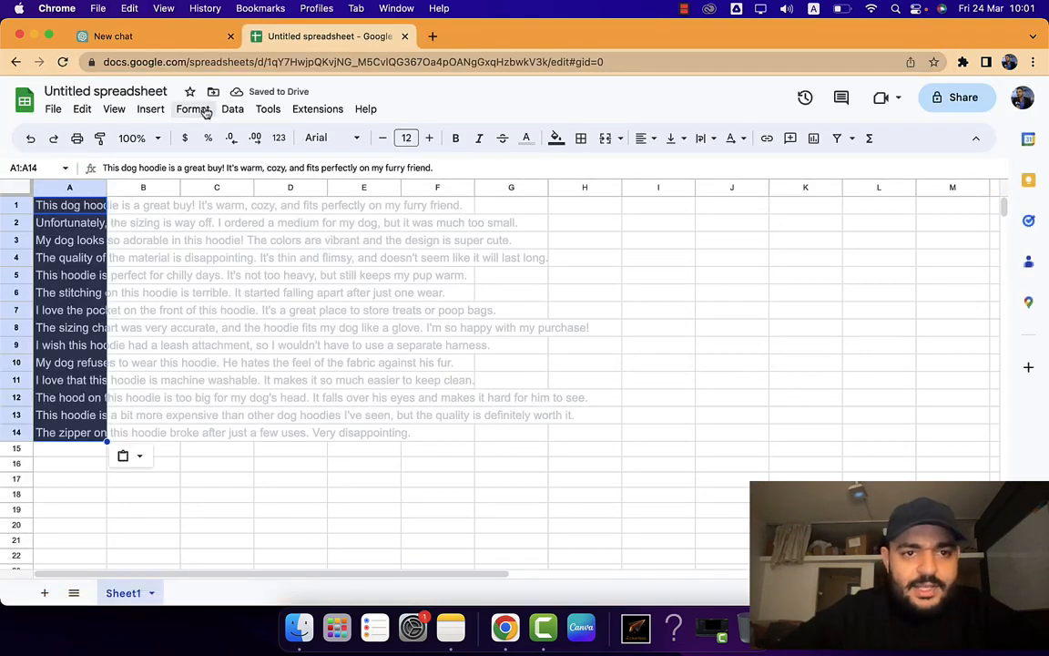
# Clear the pasted formatting from the reviews in A1:A14.
pyautogui.click(192, 109)
pyautogui.click(220, 111)
pyautogui.moveTo(178, 115)
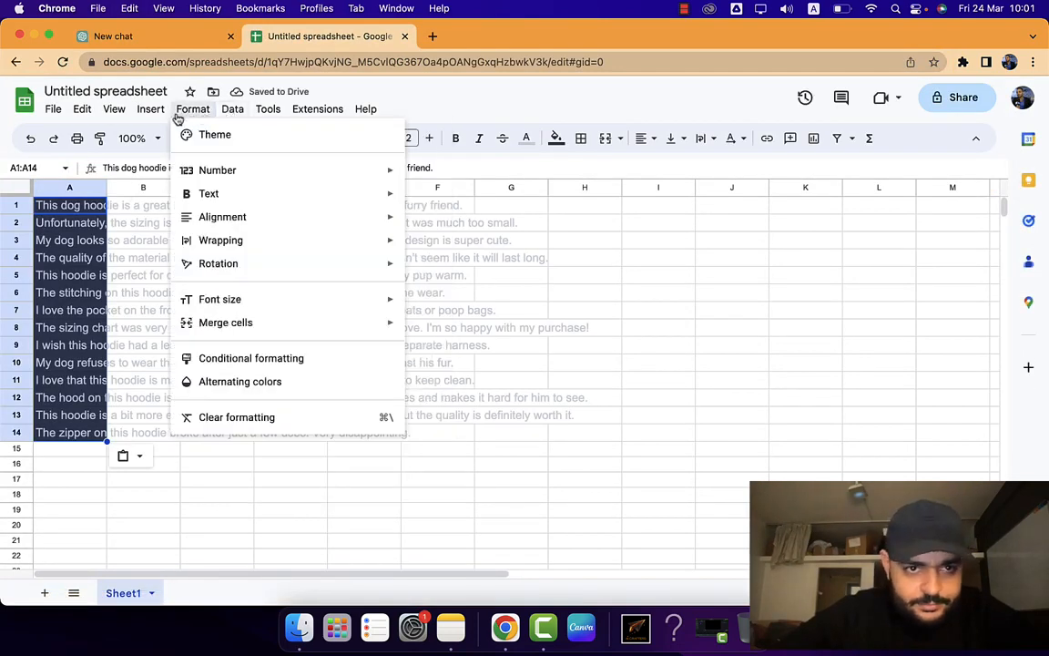
pyautogui.click(193, 416)
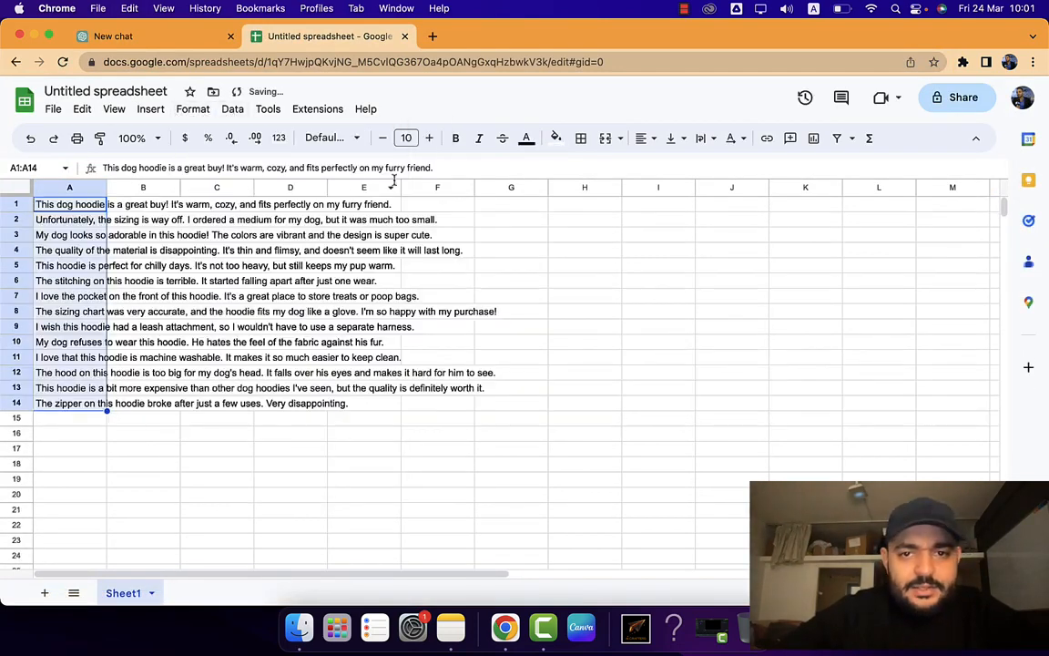
# Wrap the review text in A1:A14 and widen column A to nearly five times its default width.
pyautogui.click(703, 141)
pyautogui.click(727, 165)
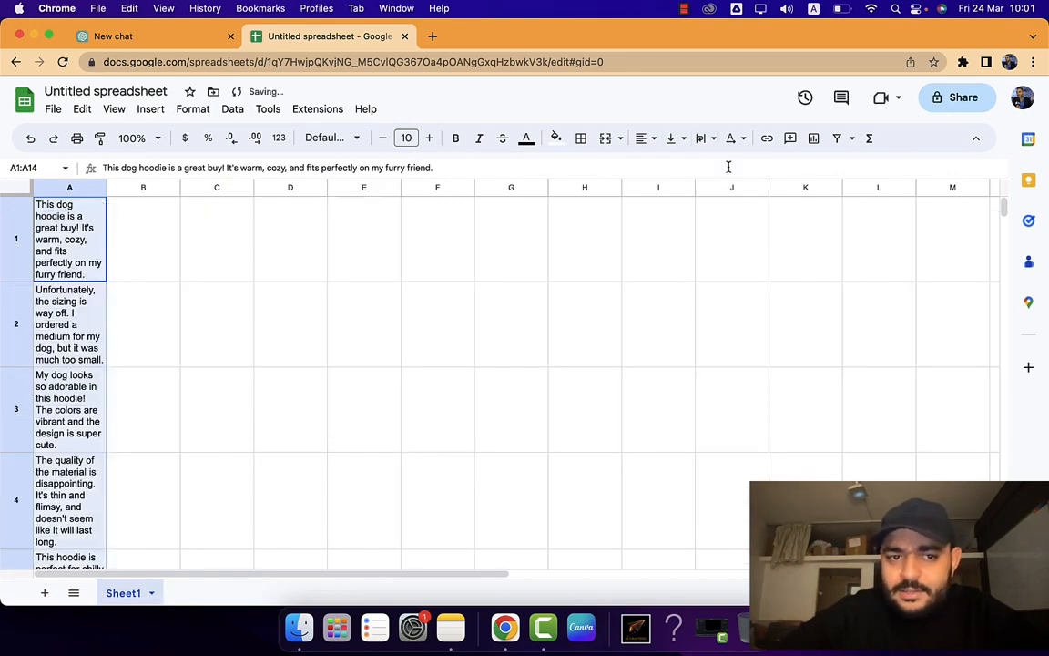
pyautogui.moveTo(106, 187); pyautogui.dragTo(383, 189)
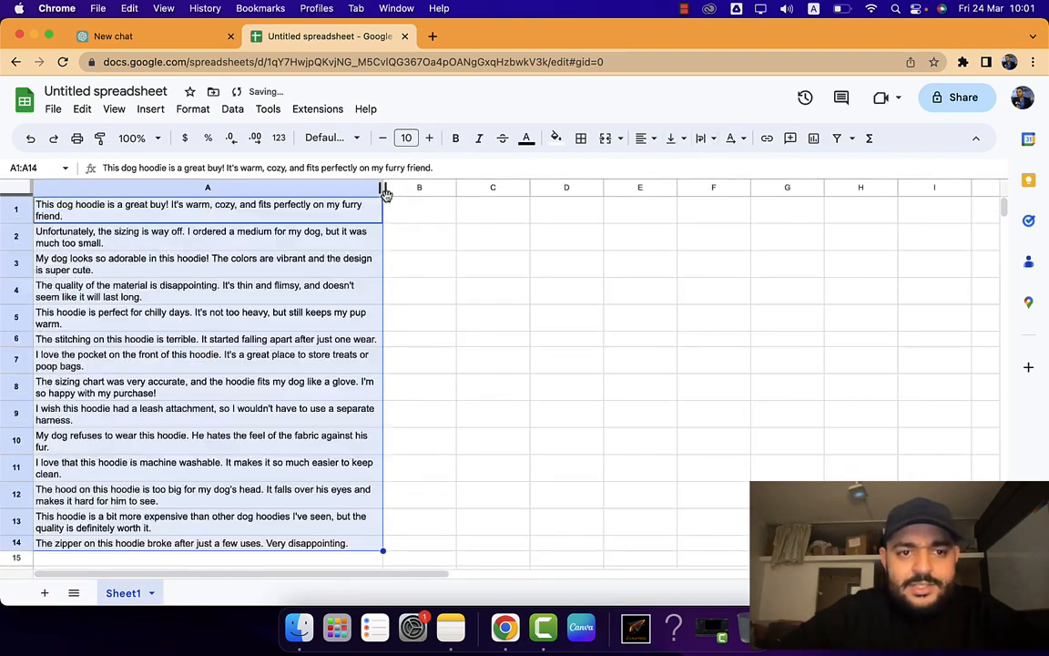
pyautogui.click(521, 270)
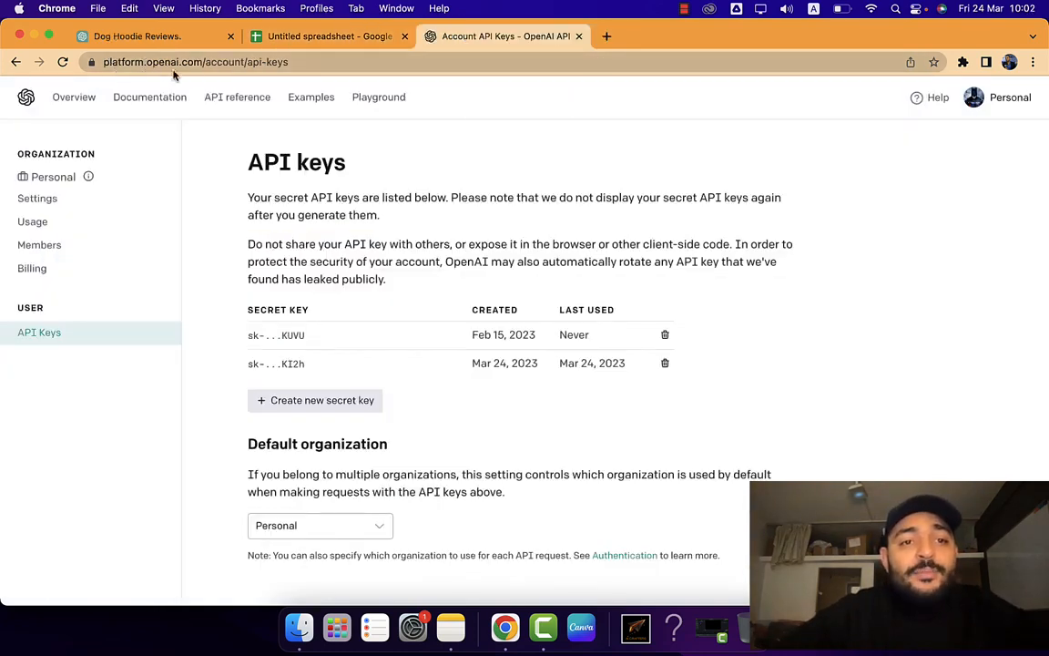
# Create a new secret key on the OpenAI account's API keys page and copy it.
pyautogui.click(973, 98)
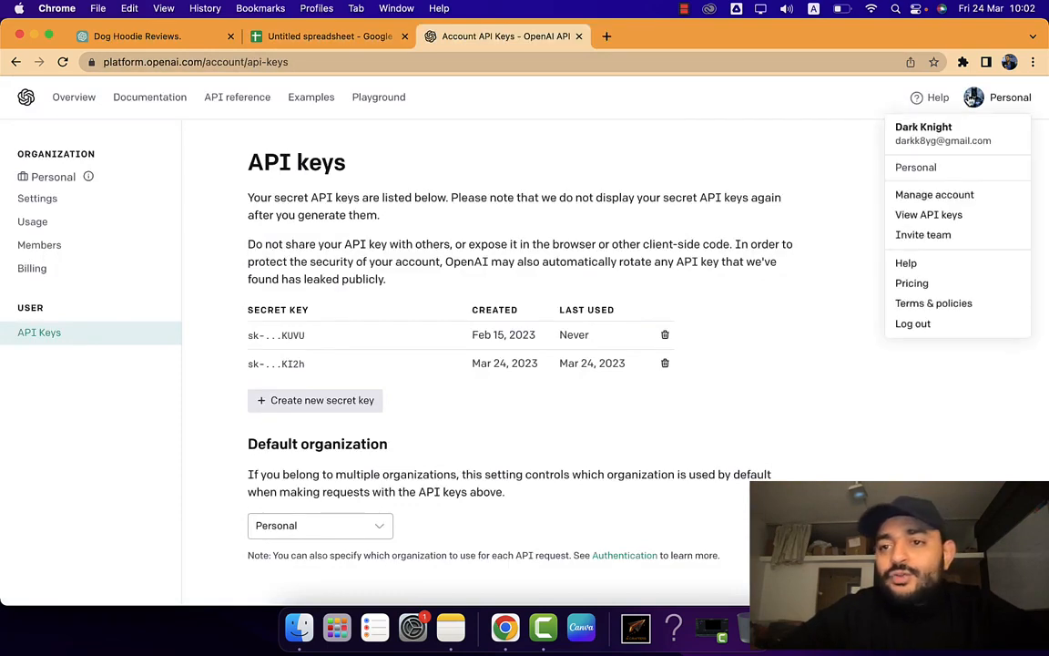
pyautogui.click(930, 215)
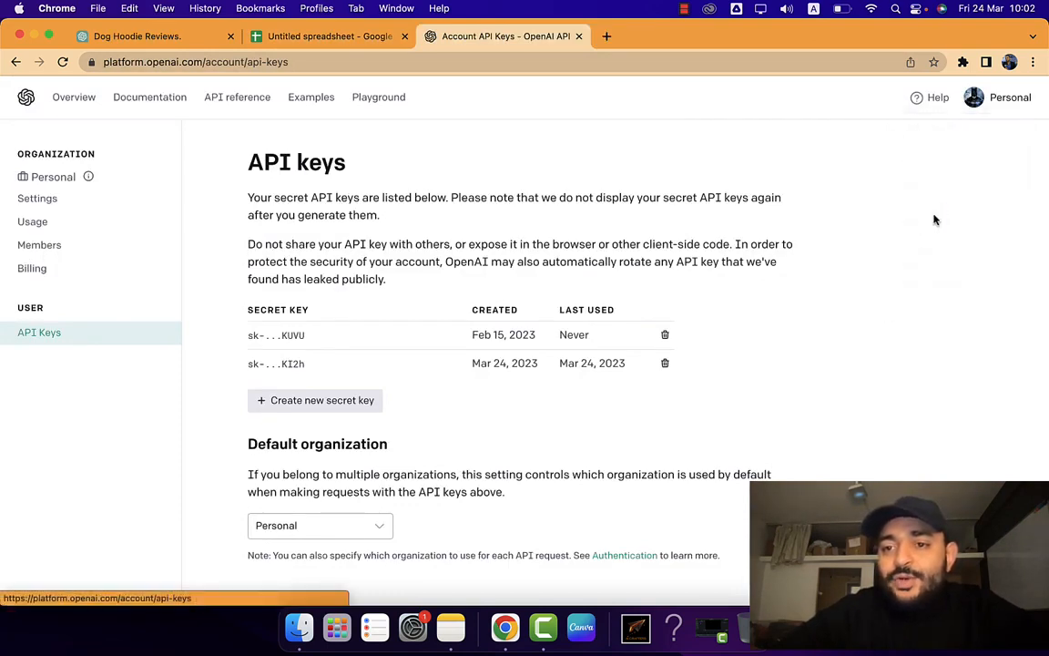
pyautogui.click(304, 400)
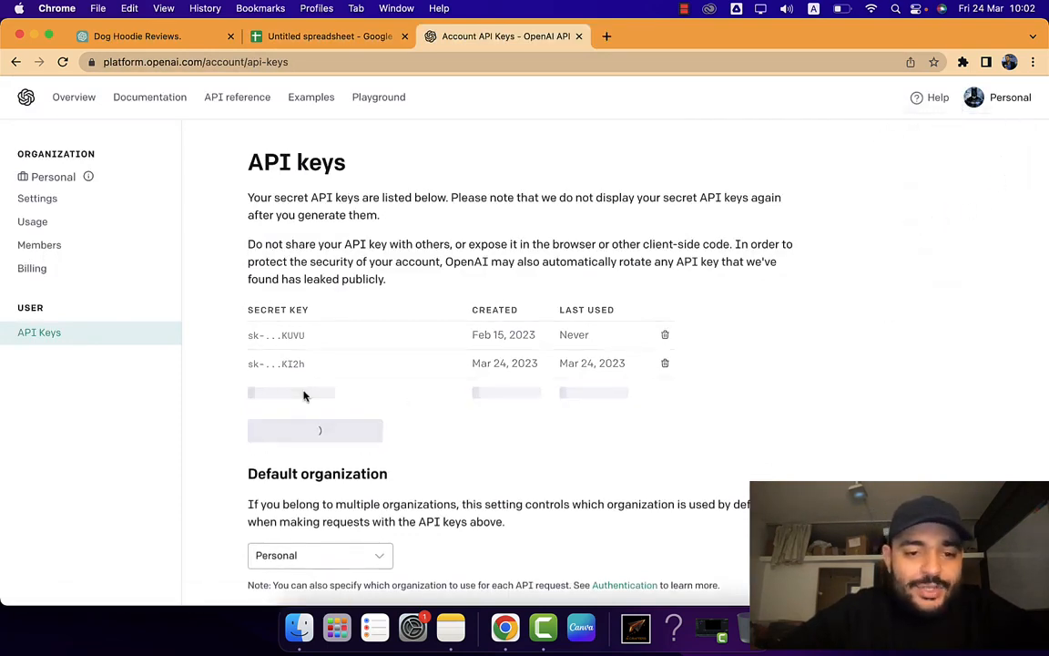
pyautogui.click(682, 363)
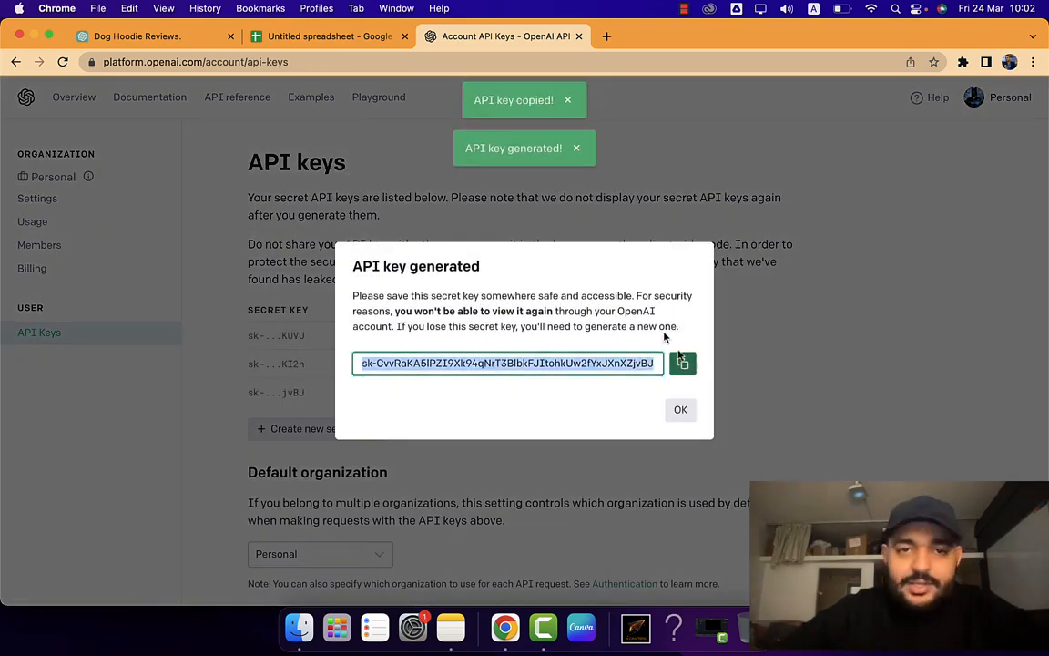
# Paste the copied API key into the address field of a new browser tab and return to the OpenAI page.
pyautogui.click(607, 38)
pyautogui.press('super+v')
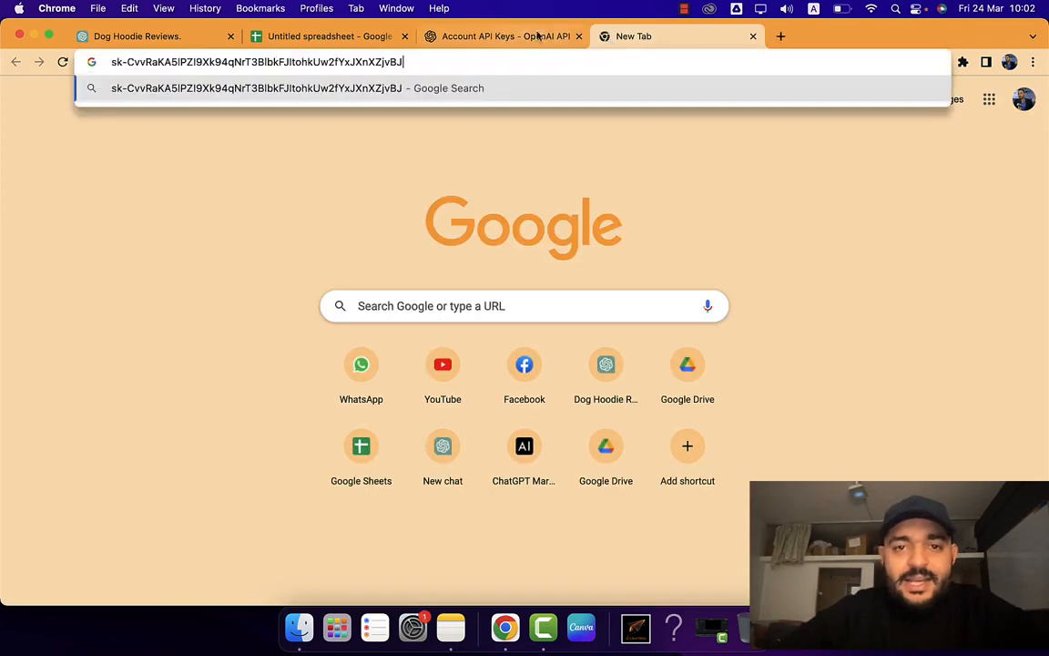
pyautogui.click(516, 38)
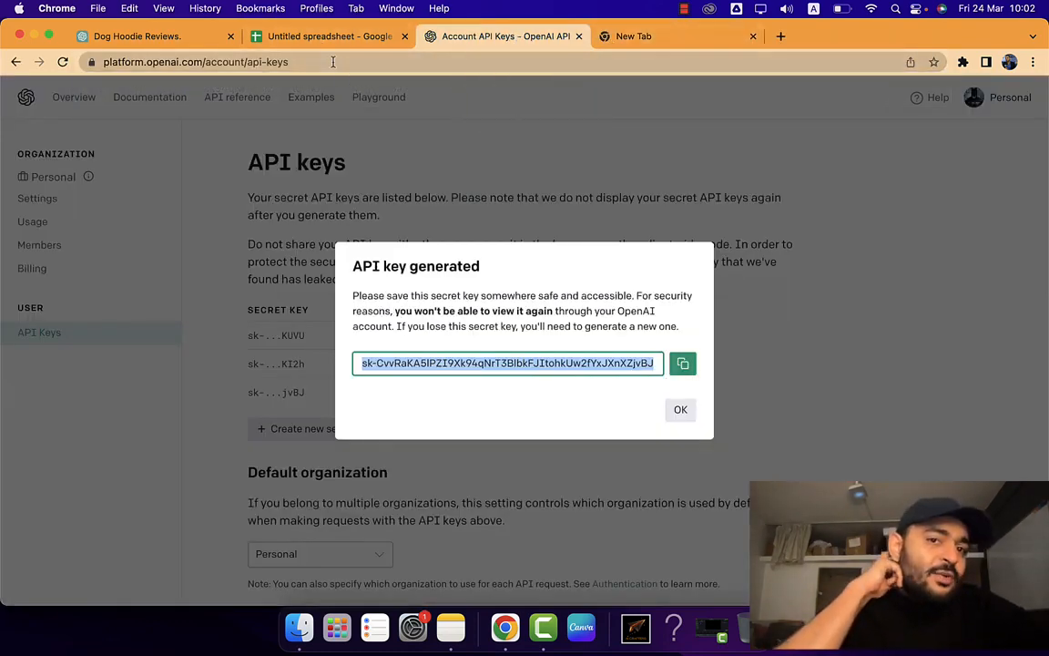
# Switch to the reviews spreadsheet and open its Apps Script editor.
pyautogui.click(310, 40)
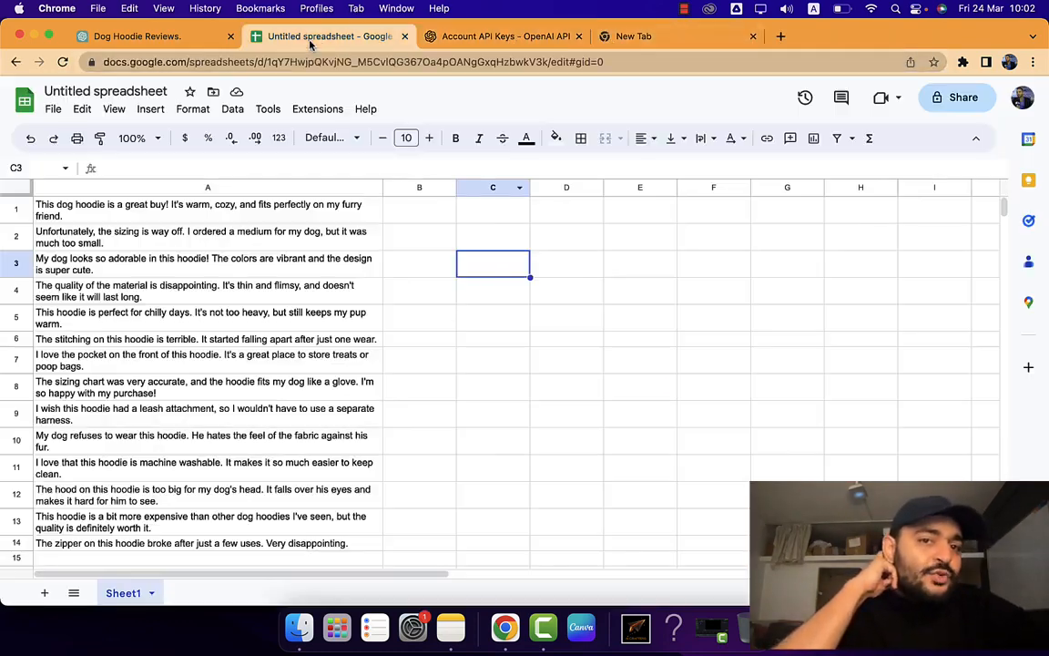
pyautogui.click(303, 109)
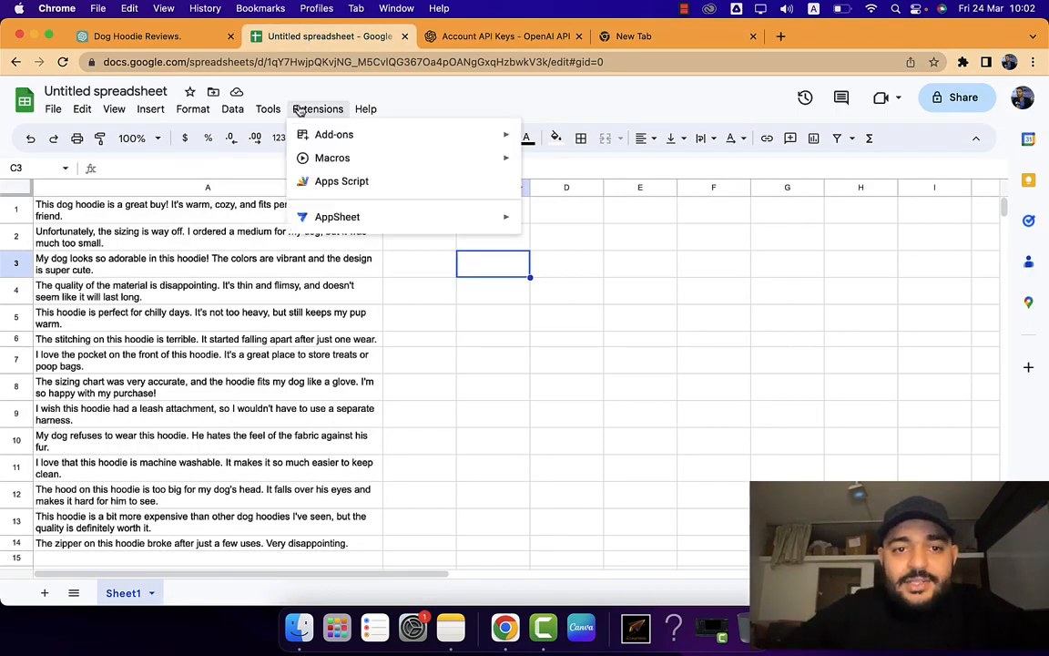
pyautogui.click(323, 181)
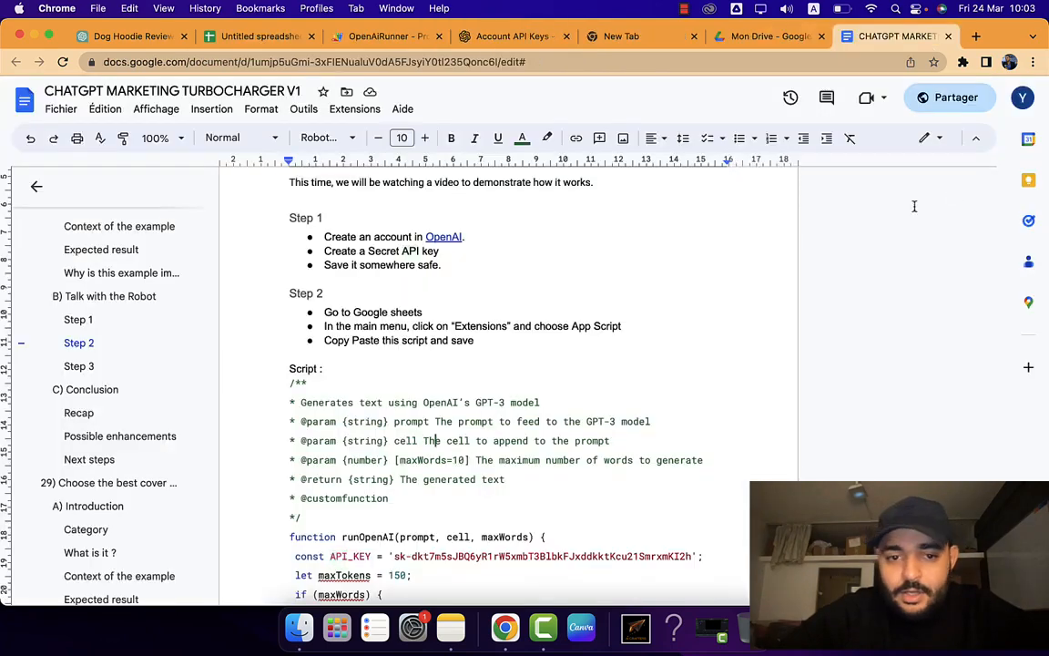
# Copy the full runOpenAI script from the "CHATGPT MARKETING TURBOCHARGER V1" document and replace all code in the OpenAiRunner project's Code.gs with it.
pyautogui.scroll(-3, 604, 398)
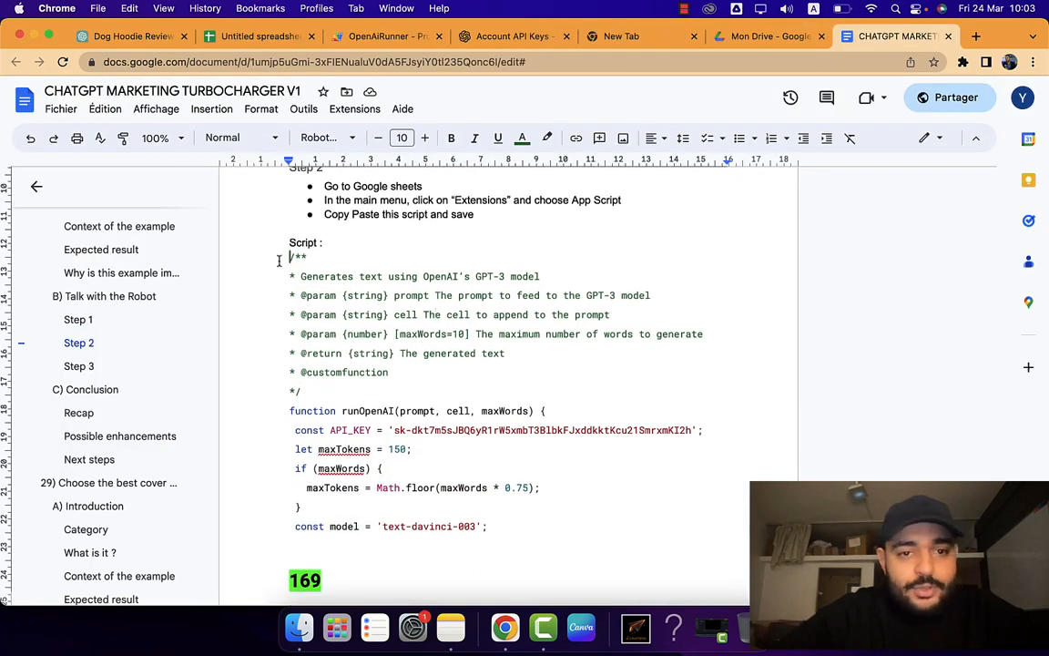
pyautogui.moveTo(279, 260); pyautogui.dragTo(443, 347)
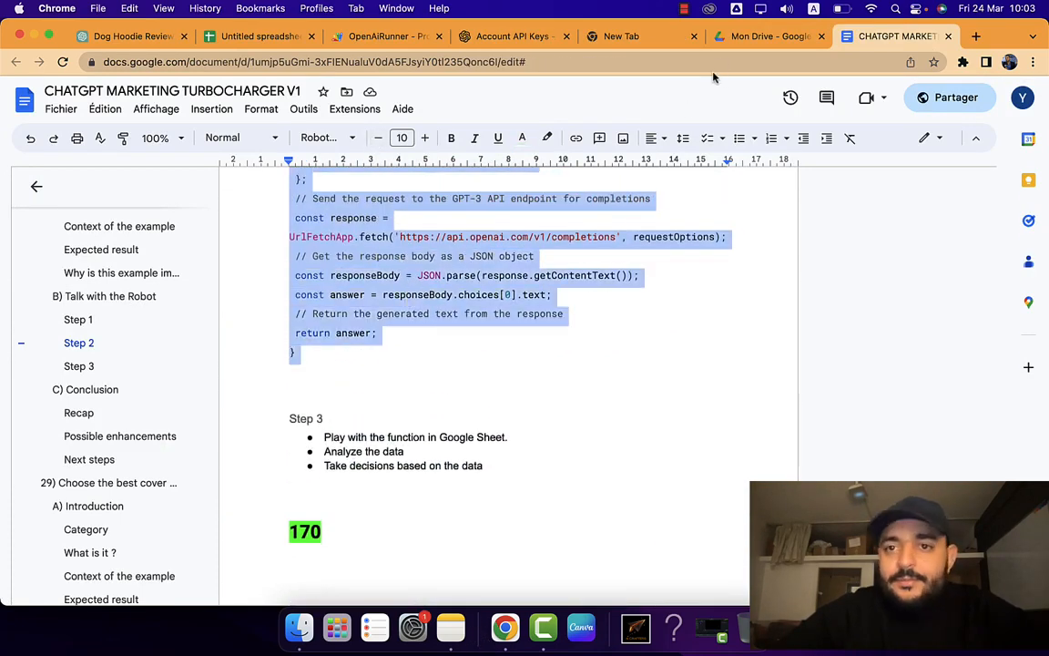
pyautogui.click(232, 38)
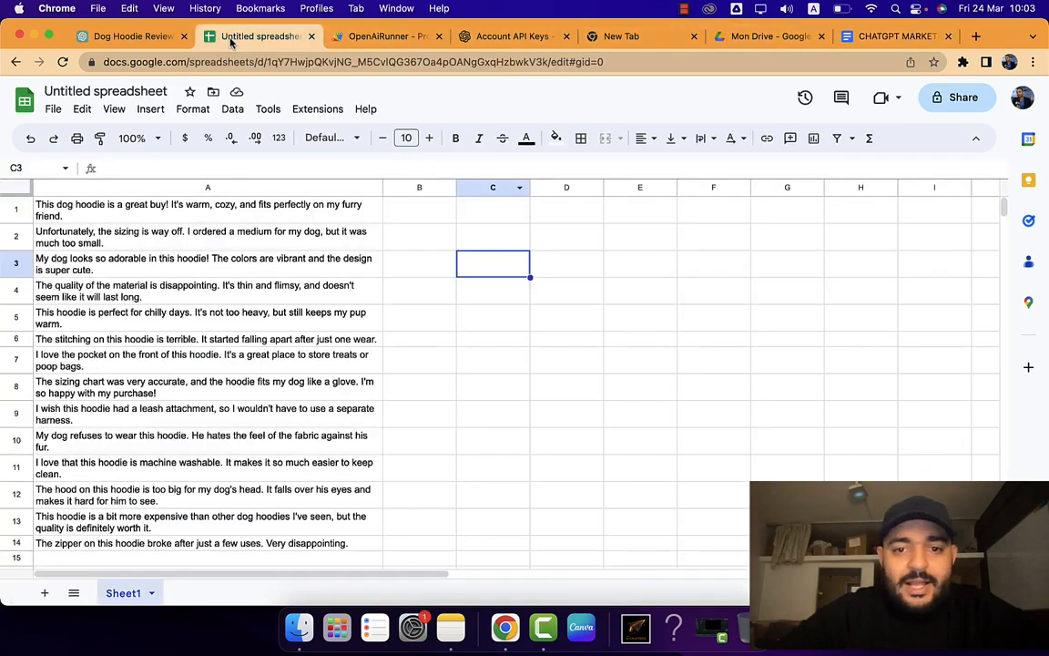
pyautogui.click(363, 40)
pyautogui.click(358, 209)
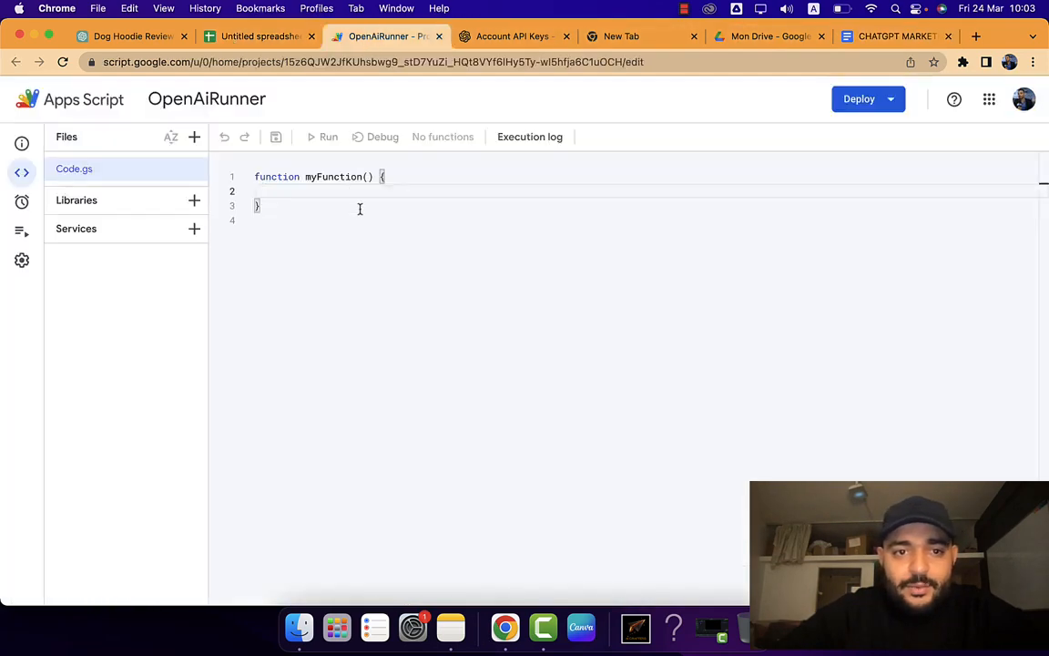
pyautogui.press('cmd+a')
pyautogui.press('cmd+v')
# Replace the hard-coded key in the API_KEY constant with the placeholder "APIKEY".
pyautogui.scroll(3, 360, 209)
pyautogui.moveTo(352, 308); pyautogui.dragTo(653, 308)
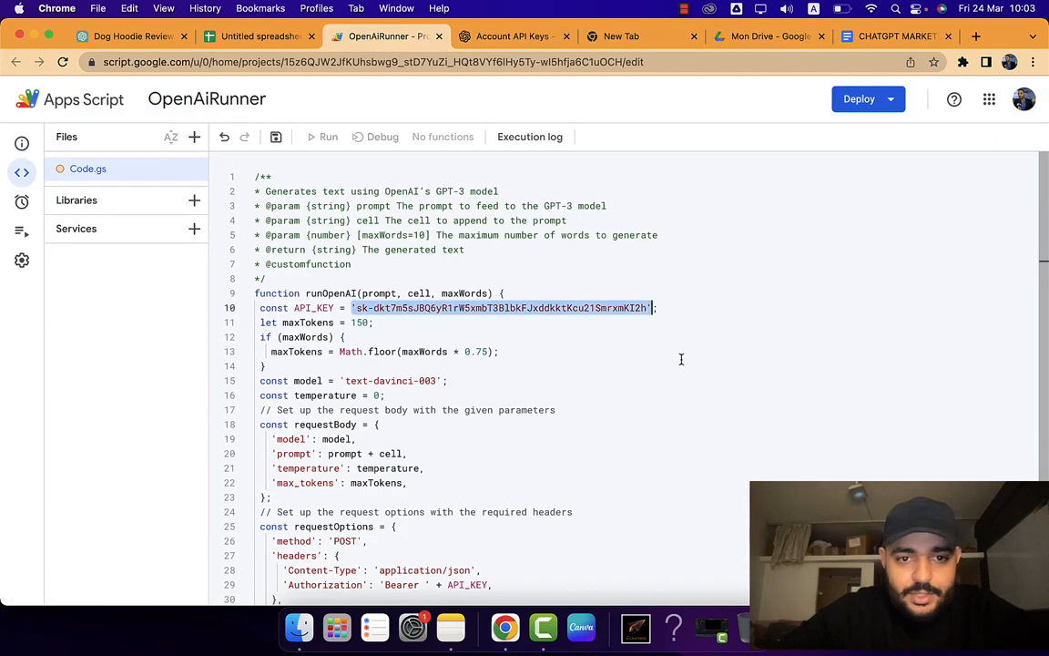
pyautogui.write('API_KEY = API;')
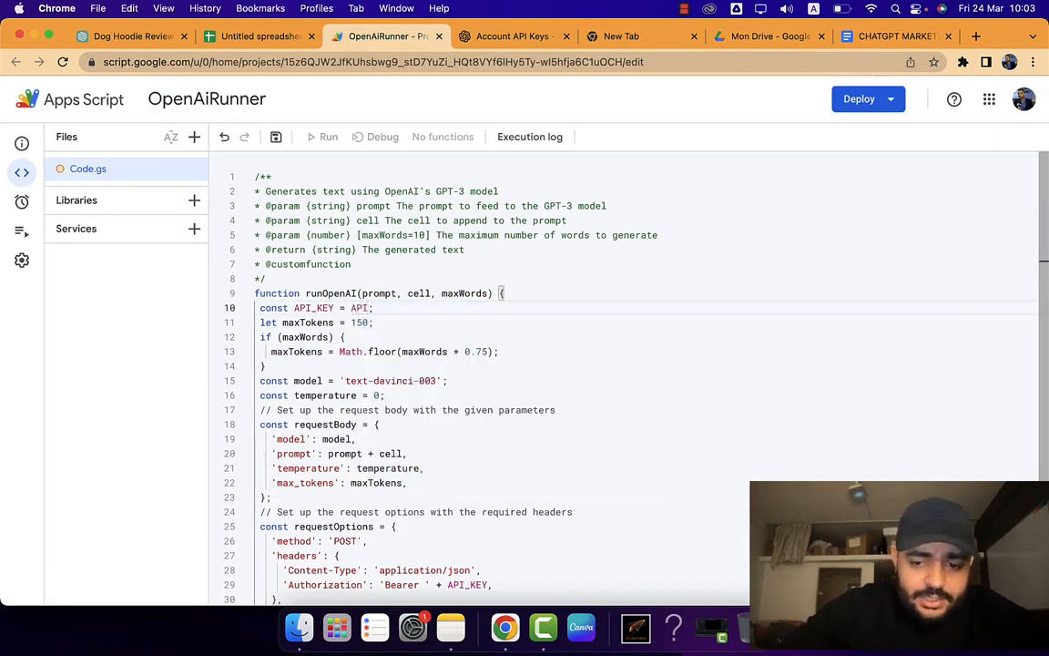
pyautogui.press('BackSpace')
pyautogui.press('BackSpace')
pyautogui.press('BackSpace')
pyautogui.write('"APIKEY')
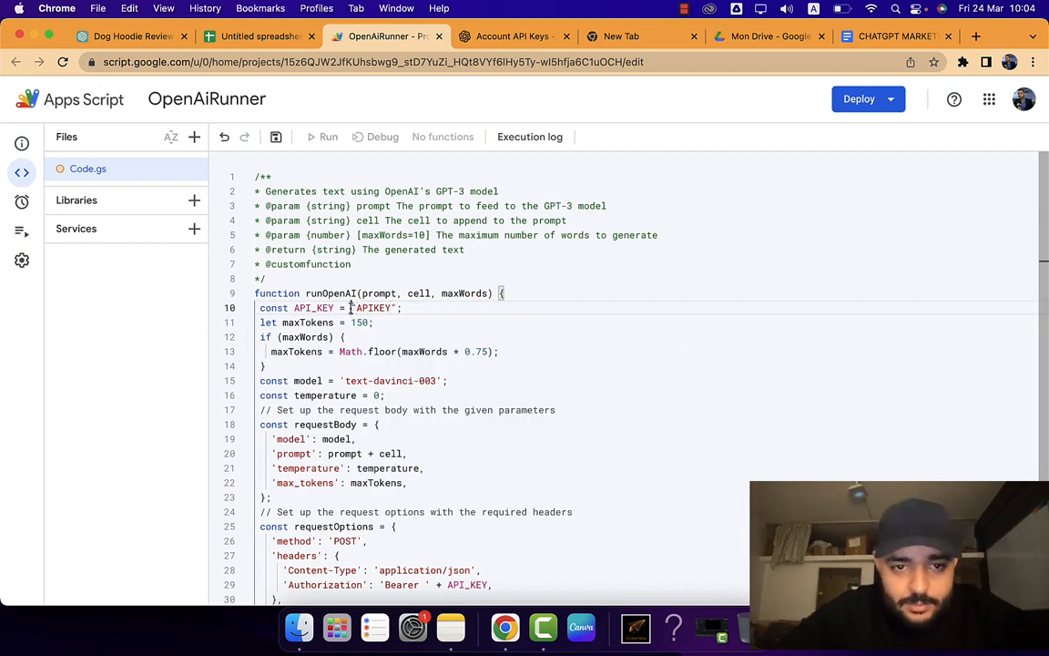
# Replace the API_KEY placeholder with the newly created OpenAI API key, enclosed in double quotes.
pyautogui.moveTo(350, 308); pyautogui.dragTo(398, 308)
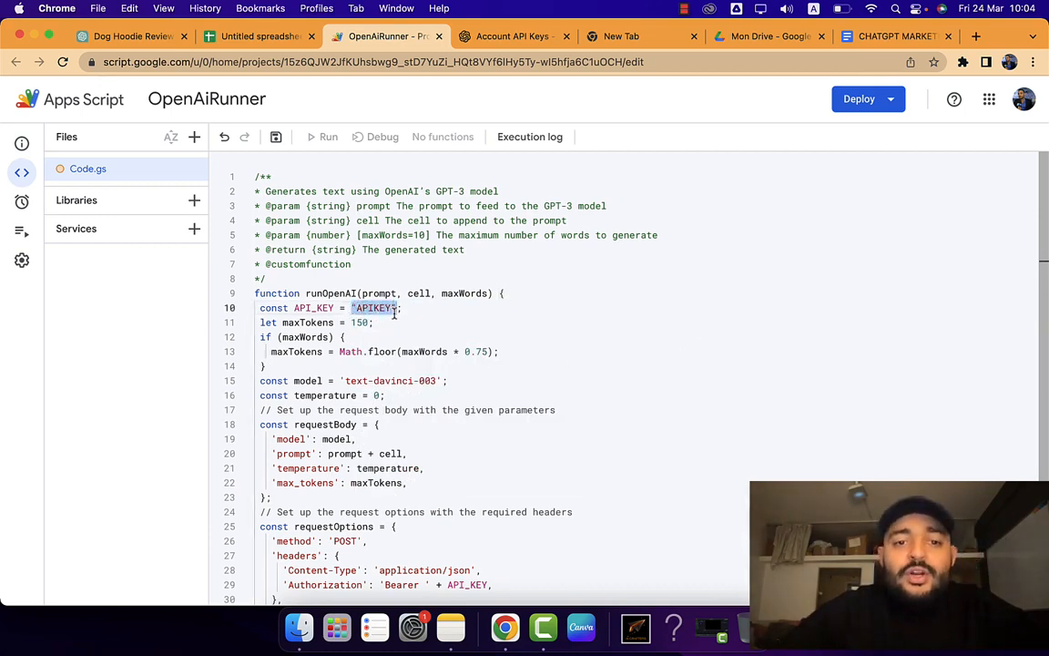
pyautogui.press('super+v')
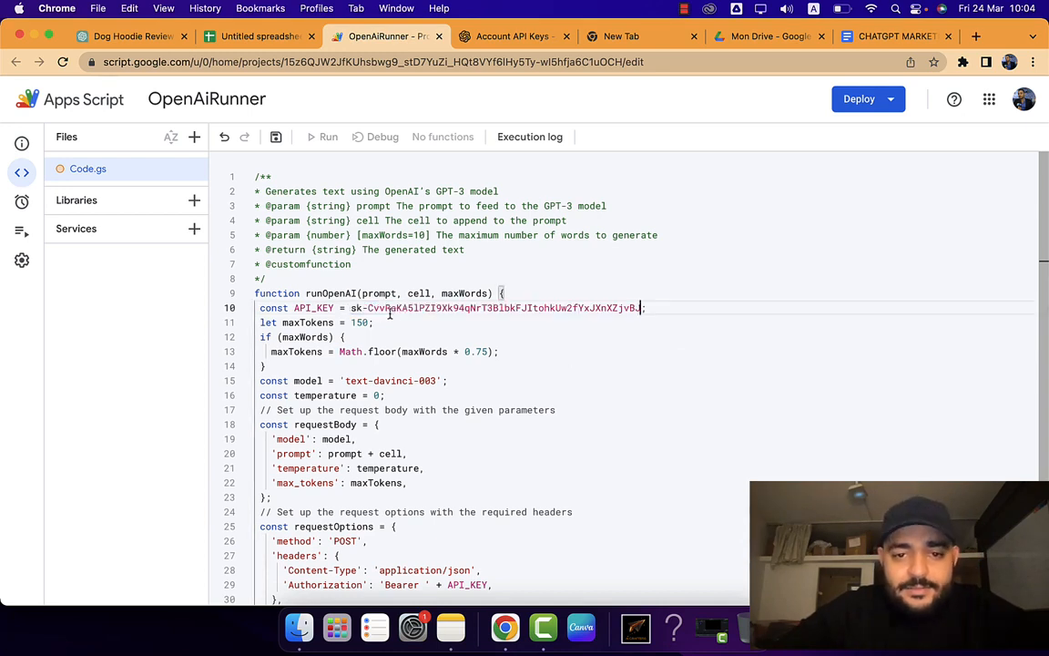
pyautogui.click(352, 308)
pyautogui.write("'")
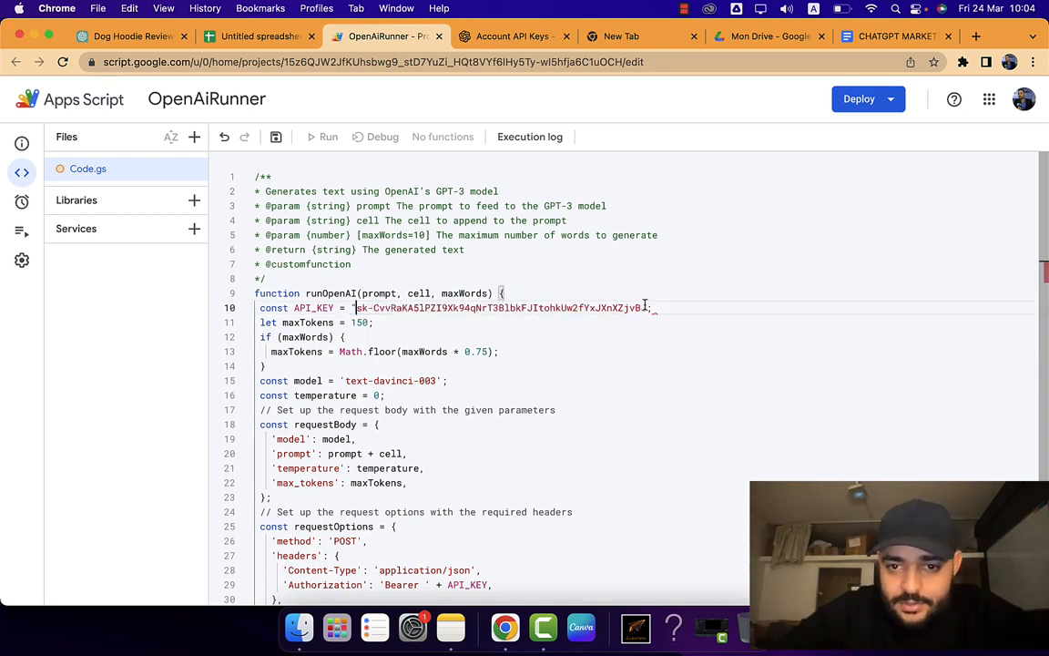
pyautogui.click(645, 307)
pyautogui.write('"')
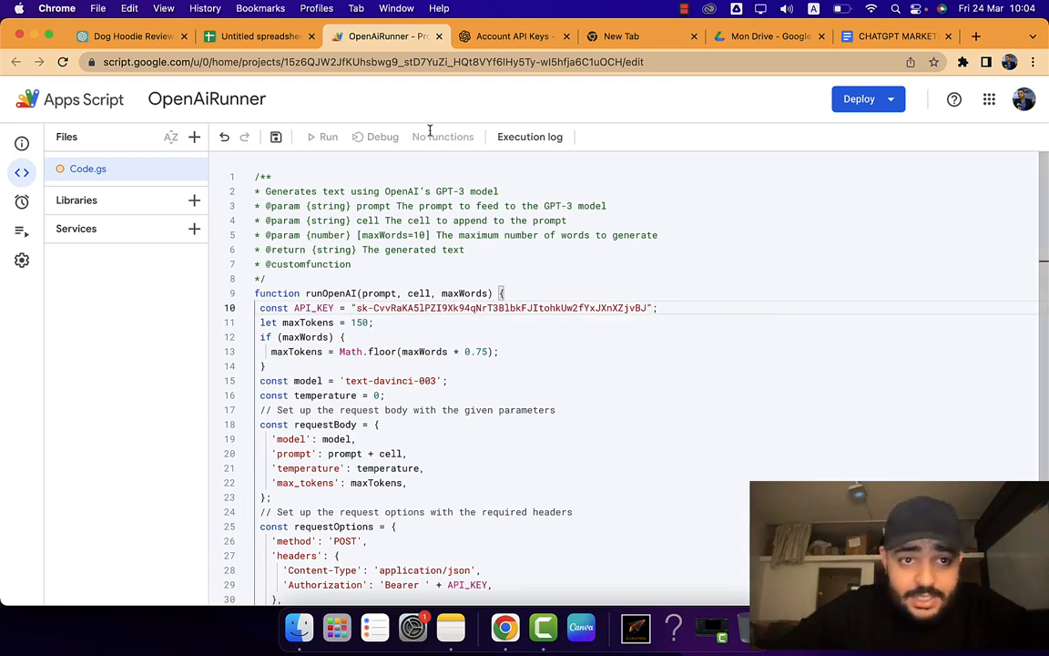
# Save the script project and return to the reviews spreadsheet.
pyautogui.click(276, 137)
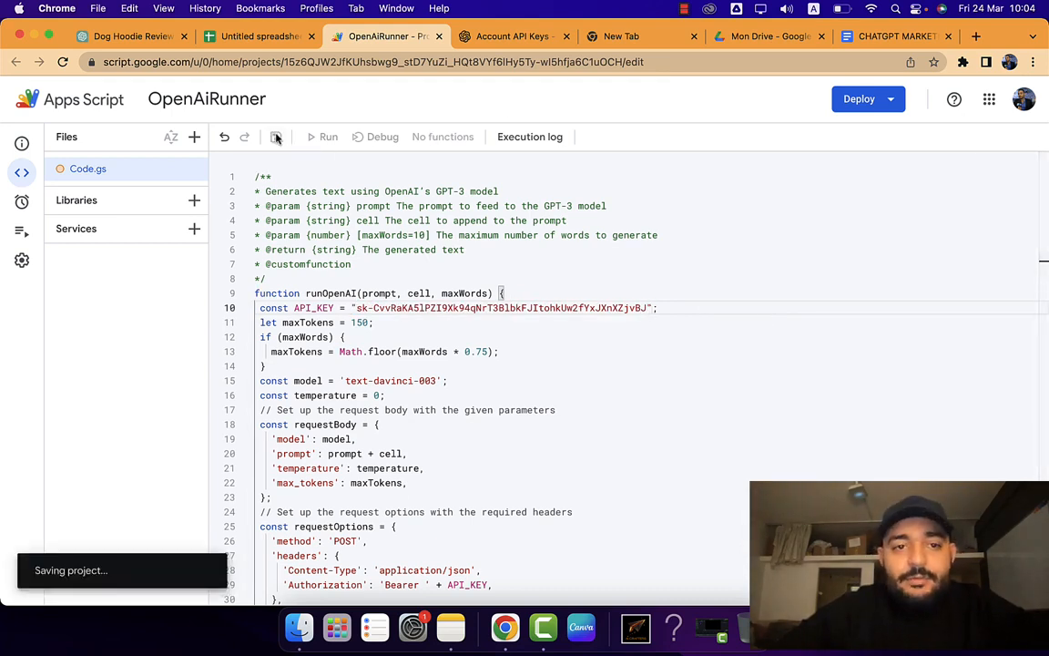
pyautogui.click(265, 37)
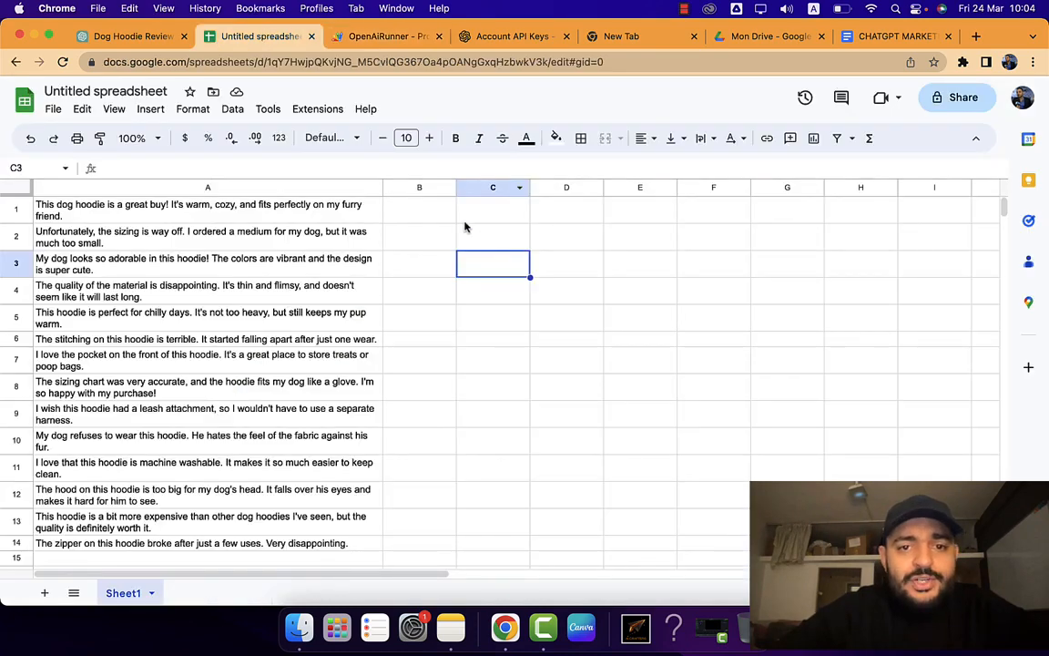
# Copy the function name runOpenAI from the OpenAiRunner script and start a formula with it in cell B1 of the reviews spreadsheet.
pyautogui.click(410, 214)
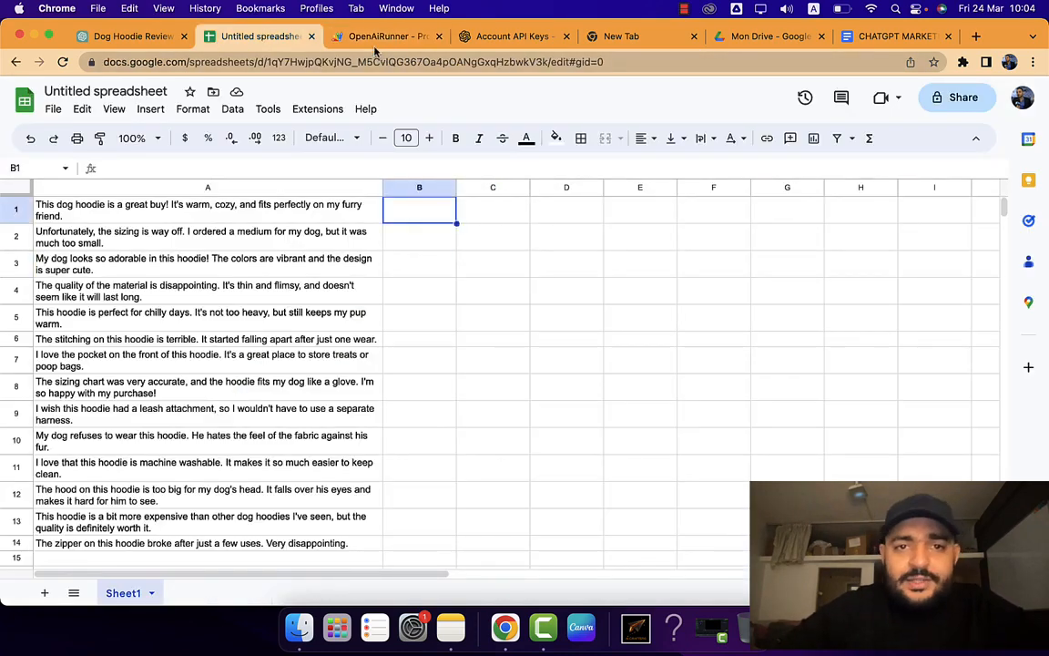
pyautogui.click(337, 41)
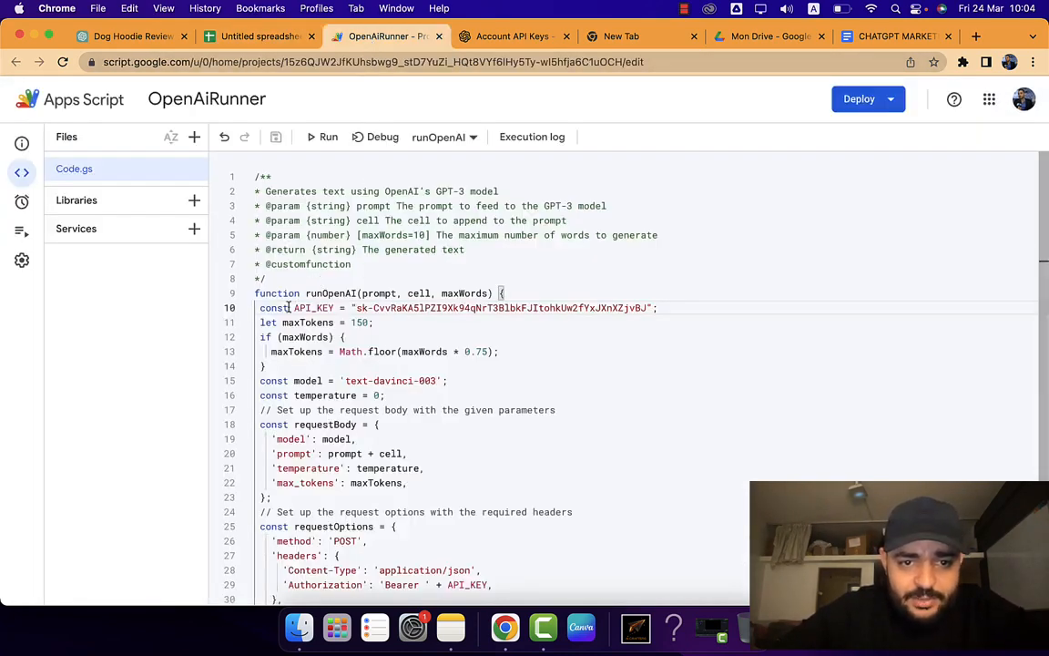
pyautogui.moveTo(356, 294); pyautogui.dragTo(304, 294)
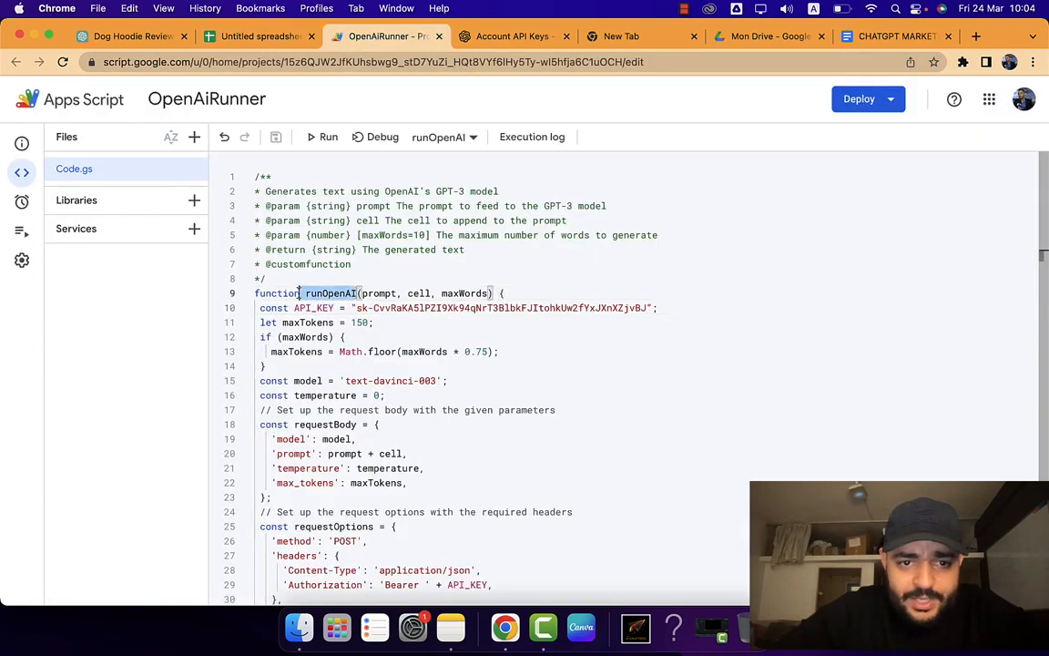
pyautogui.press('super+c')
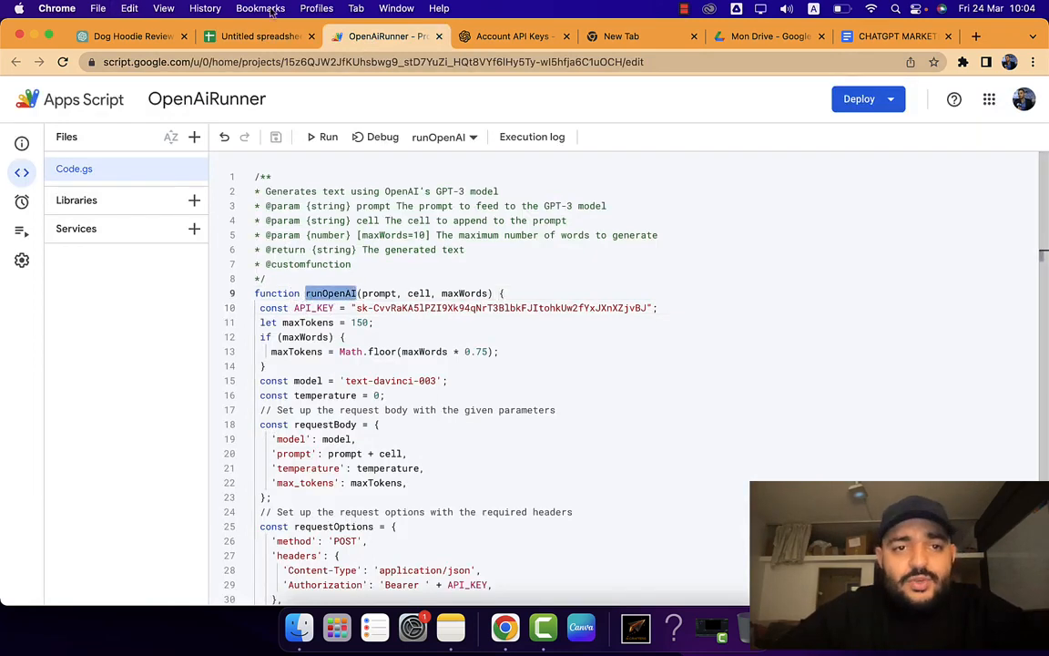
pyautogui.click(255, 37)
pyautogui.doubleClick(426, 212)
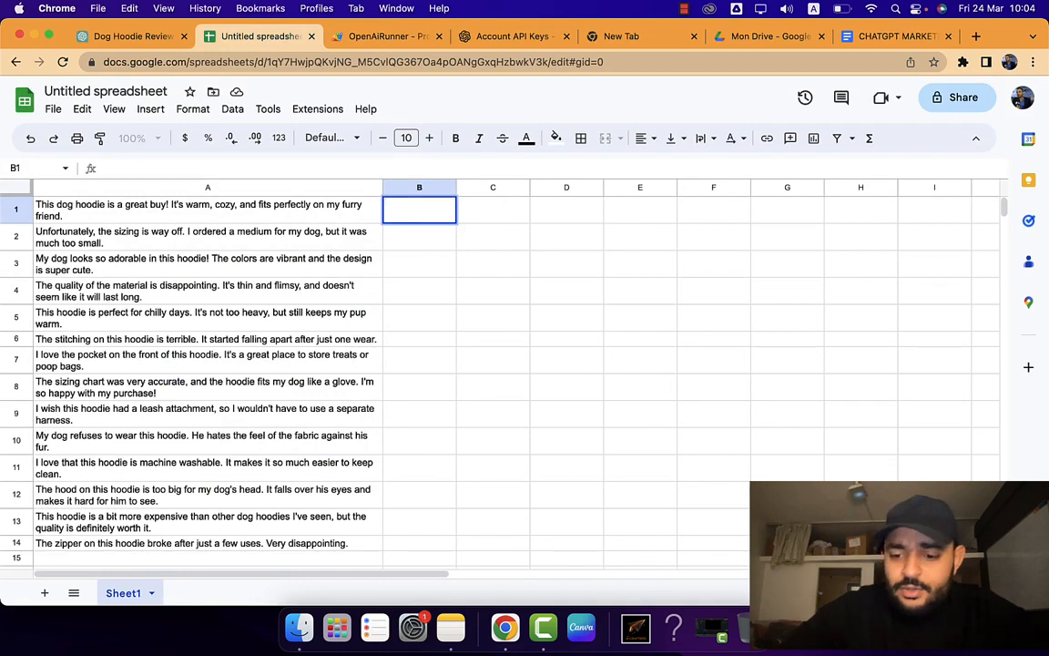
pyautogui.write('=')
pyautogui.press('super+v')
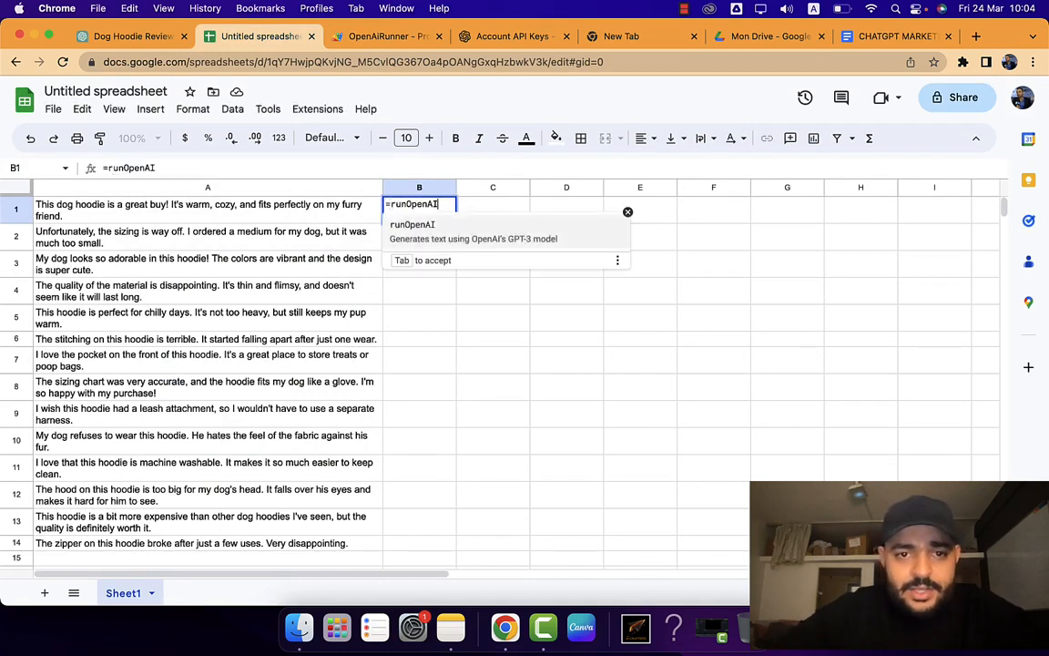
pyautogui.write('(')
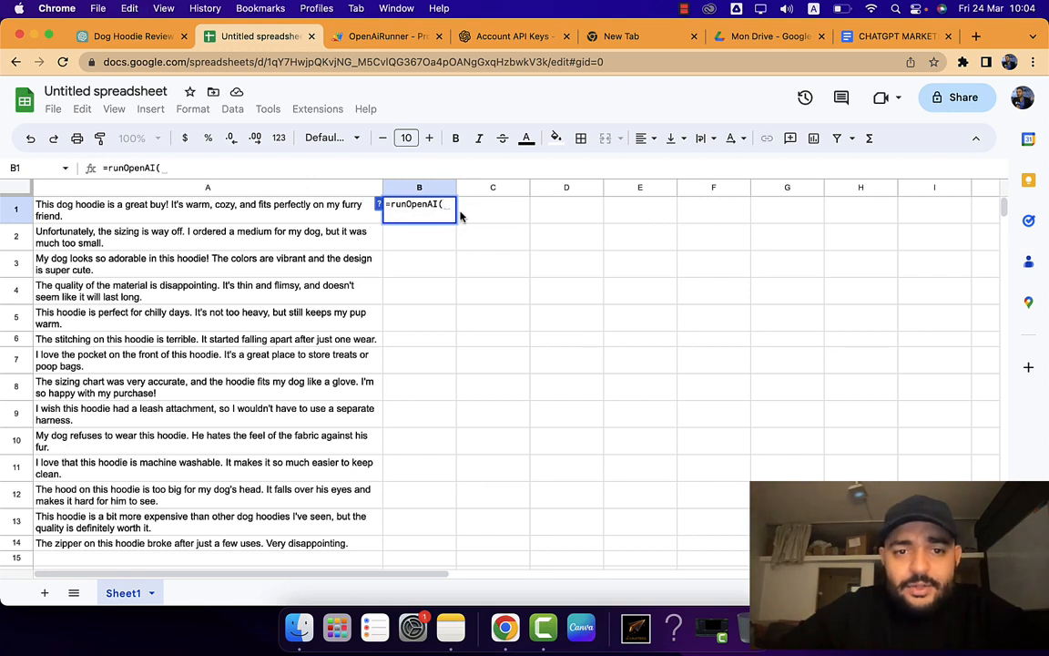
# Complete the B1 formula with the prompt "what is the sentiment of this review ?" and cell A1 as its arguments.
pyautogui.write('"what is the s')
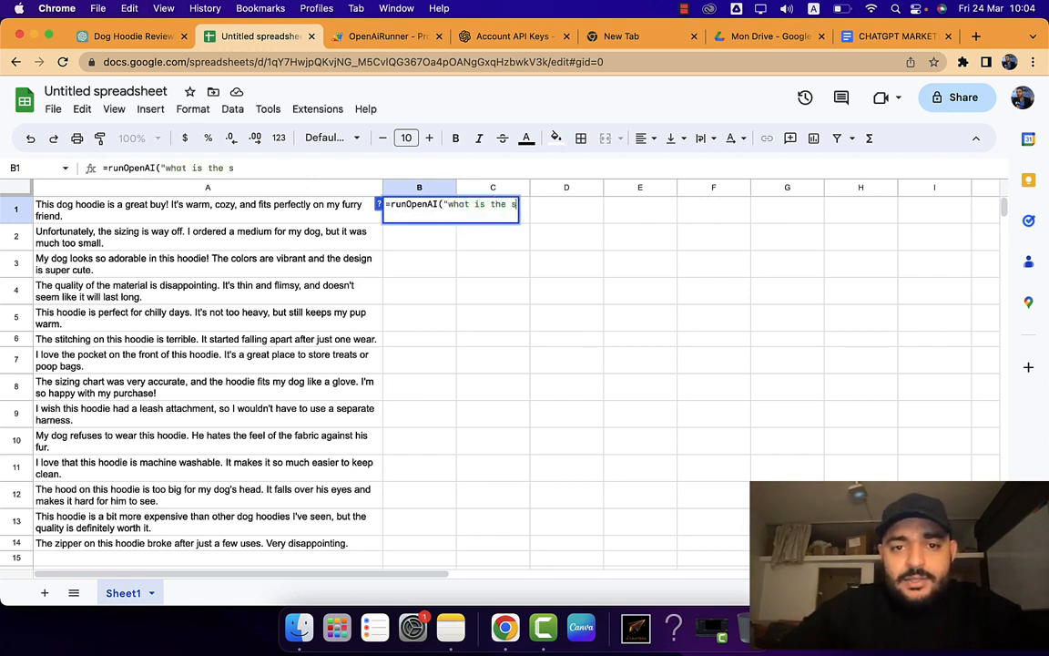
pyautogui.write('entiment of this')
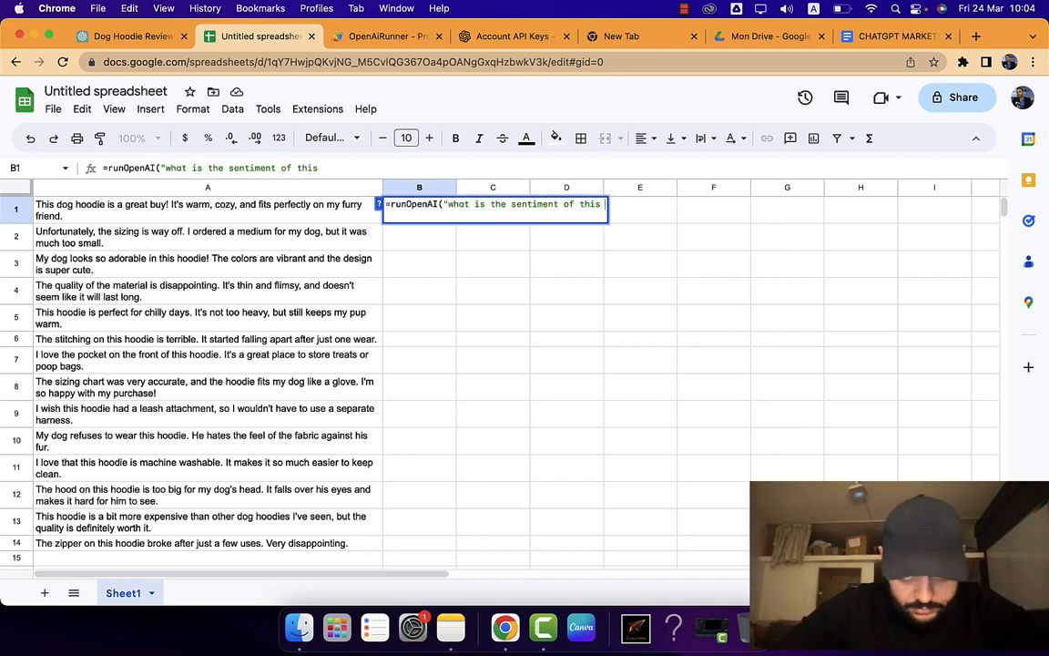
pyautogui.press('BackSpace')
pyautogui.write('review ?";')
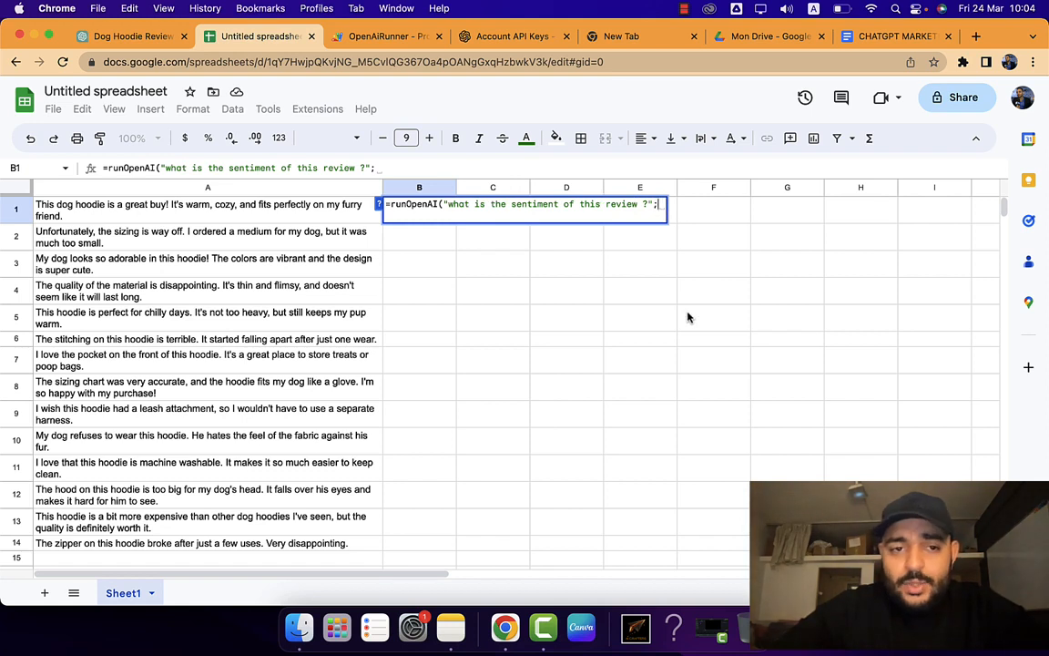
pyautogui.click(265, 208)
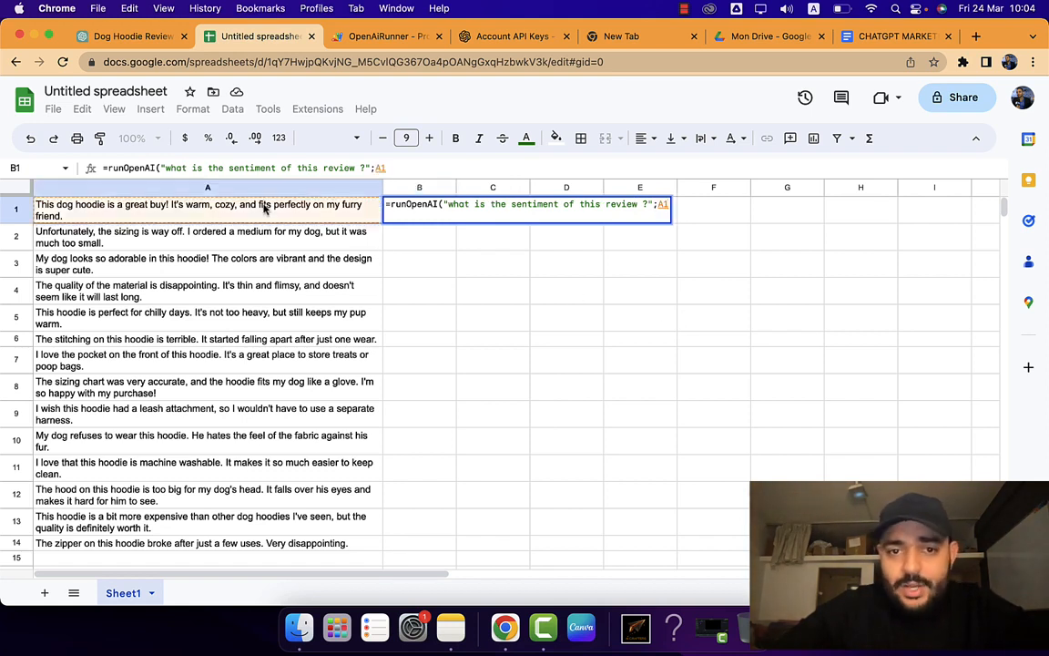
pyautogui.press('Return')
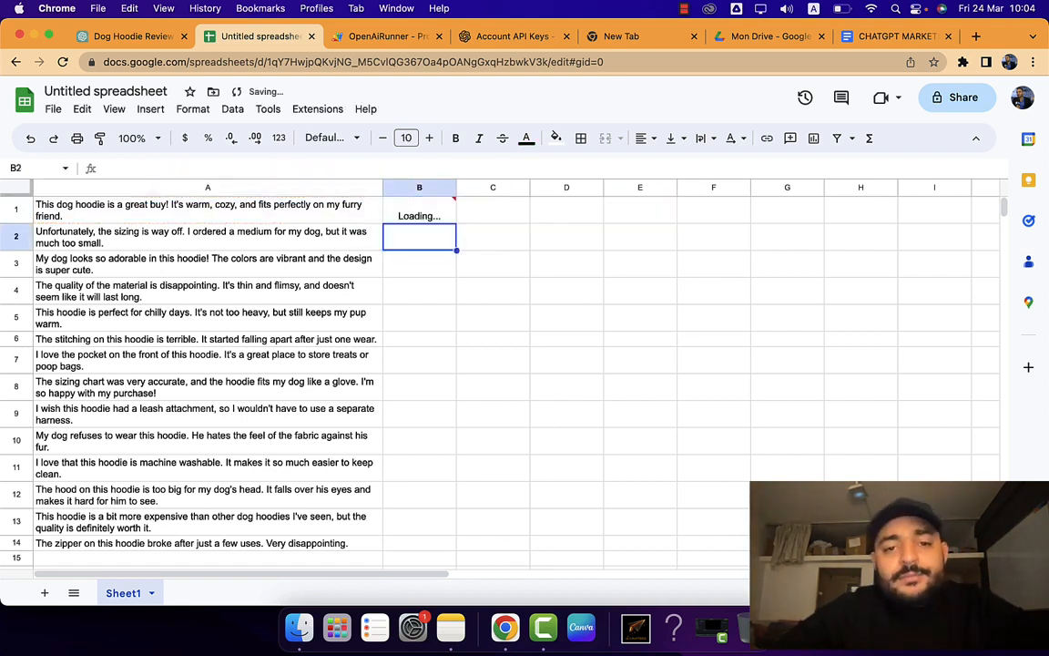
# Fill the sentiment formula from B1 down to B14 so every review is classified.
pyautogui.click(401, 214)
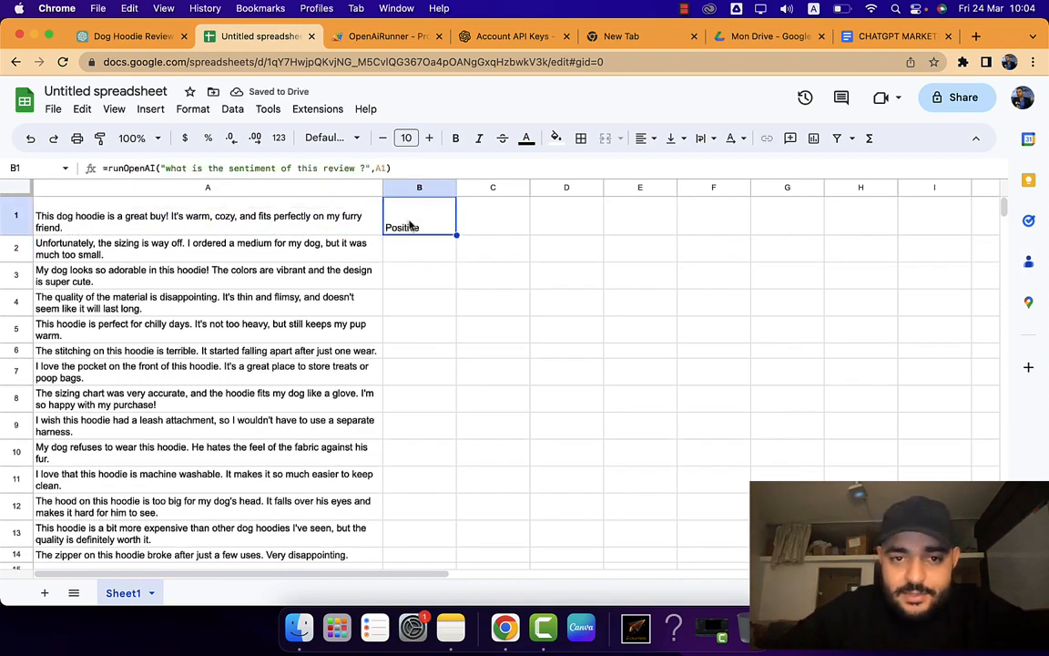
pyautogui.moveTo(457, 233); pyautogui.dragTo(419, 214)
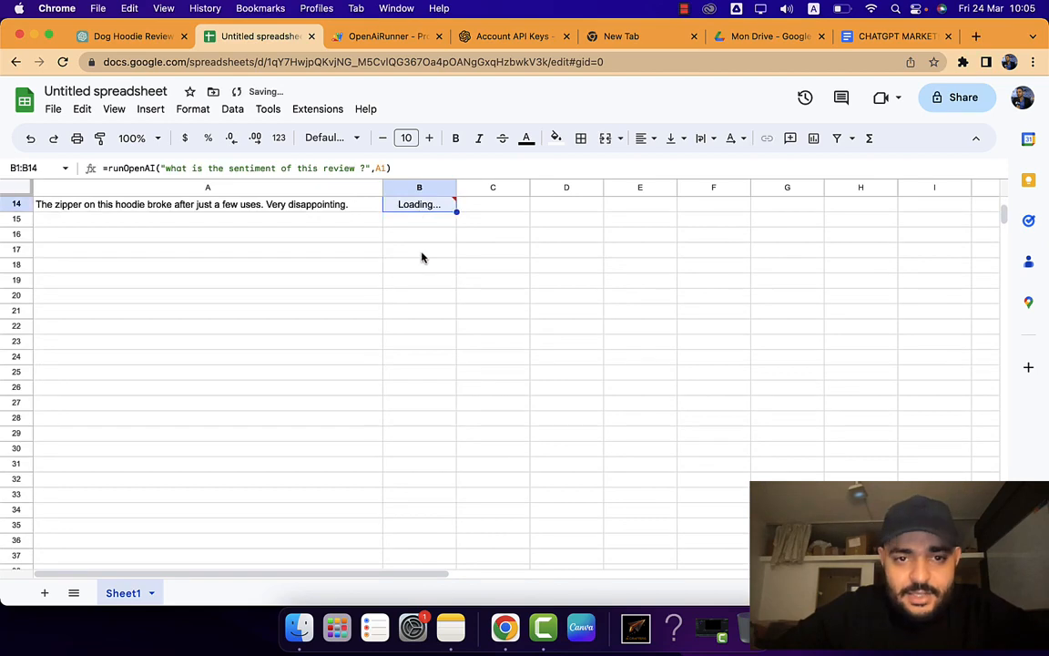
pyautogui.scroll(5, 422, 258)
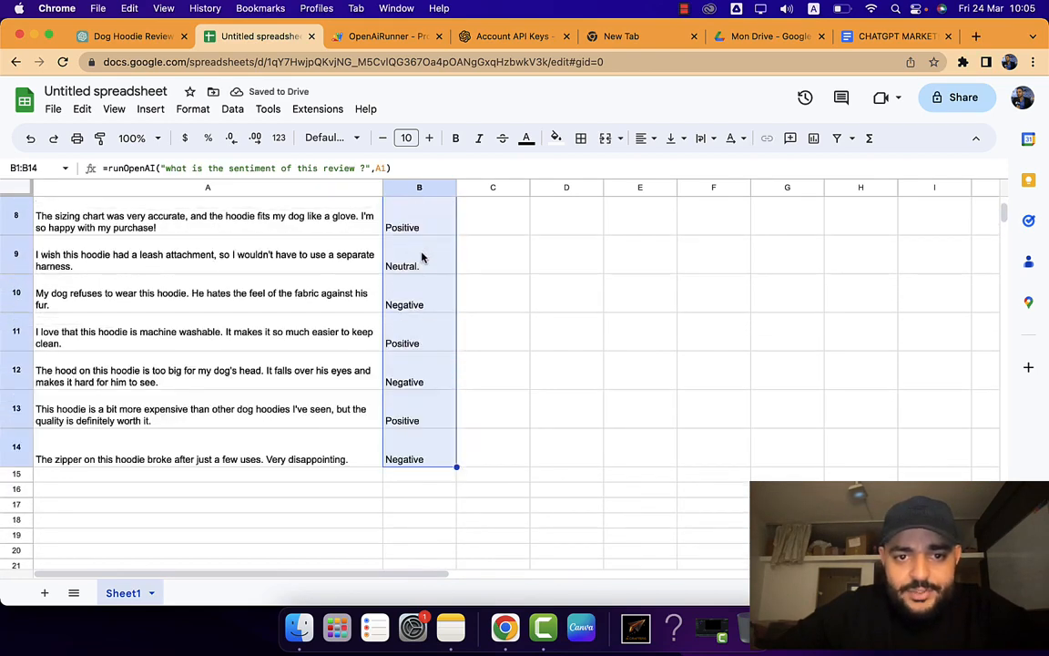
pyautogui.scroll(5, 421, 258)
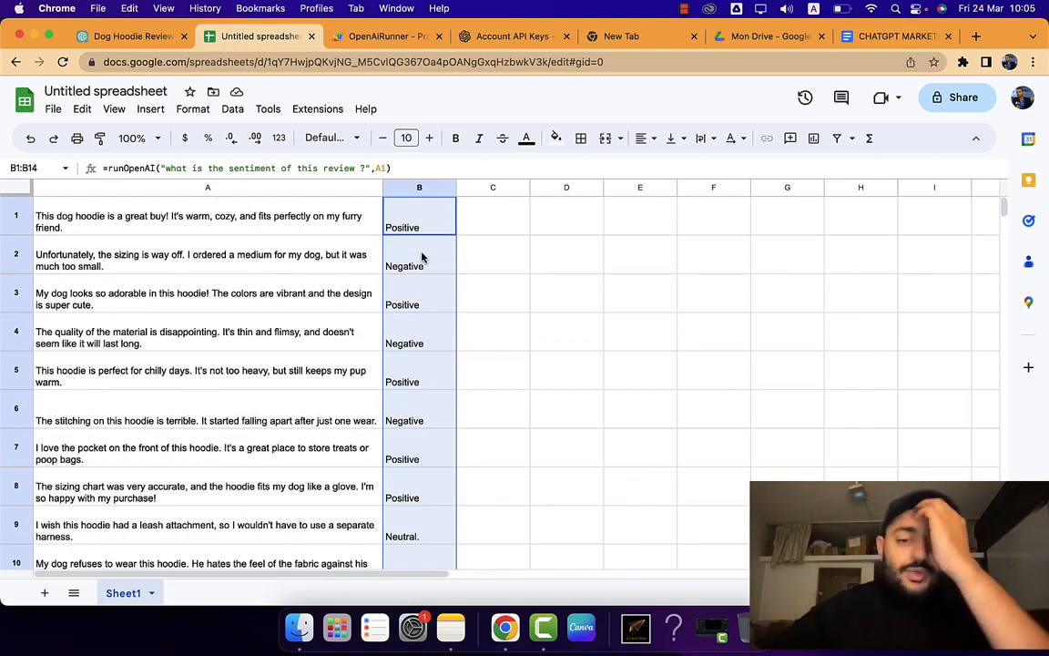
# Insert a pie chart of the sentiment results in B1:B14 and leave the chart editor.
pyautogui.click(157, 110)
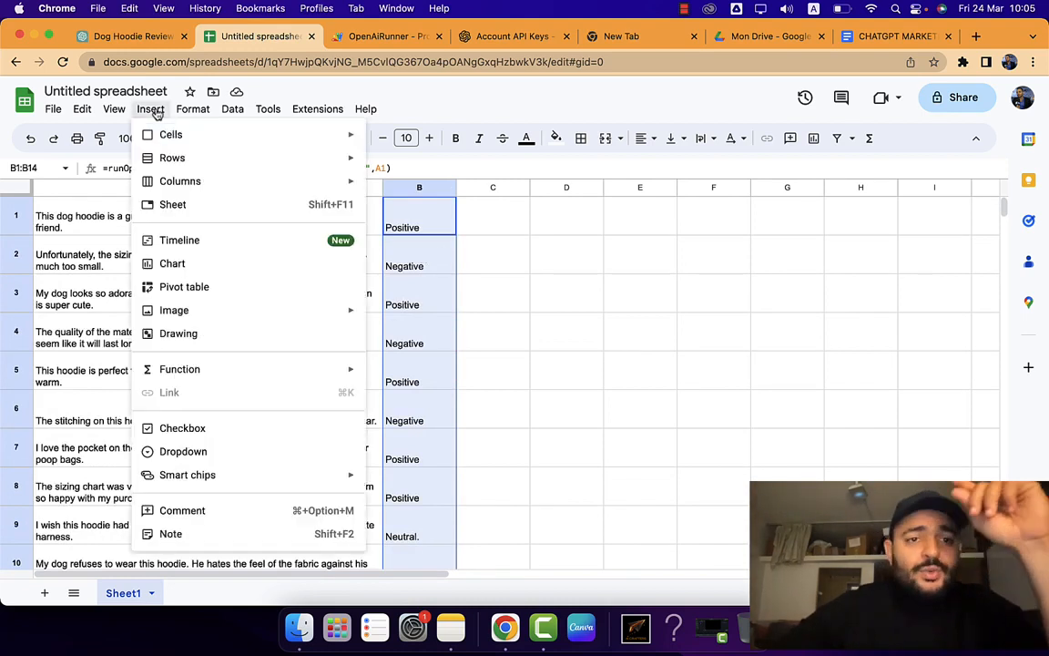
pyautogui.click(177, 263)
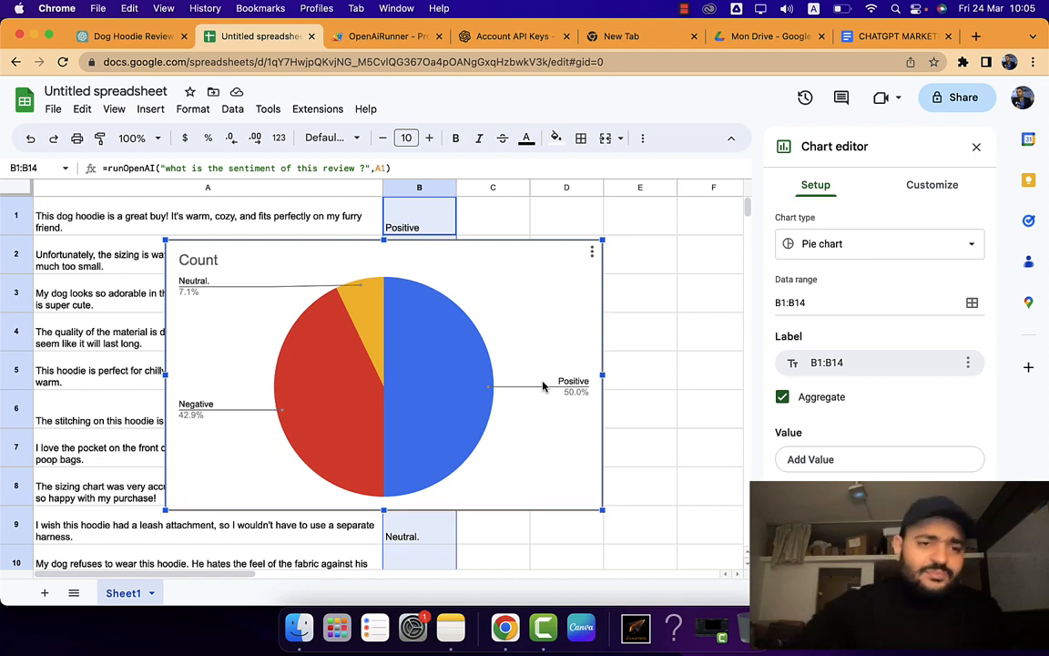
pyautogui.click(267, 187)
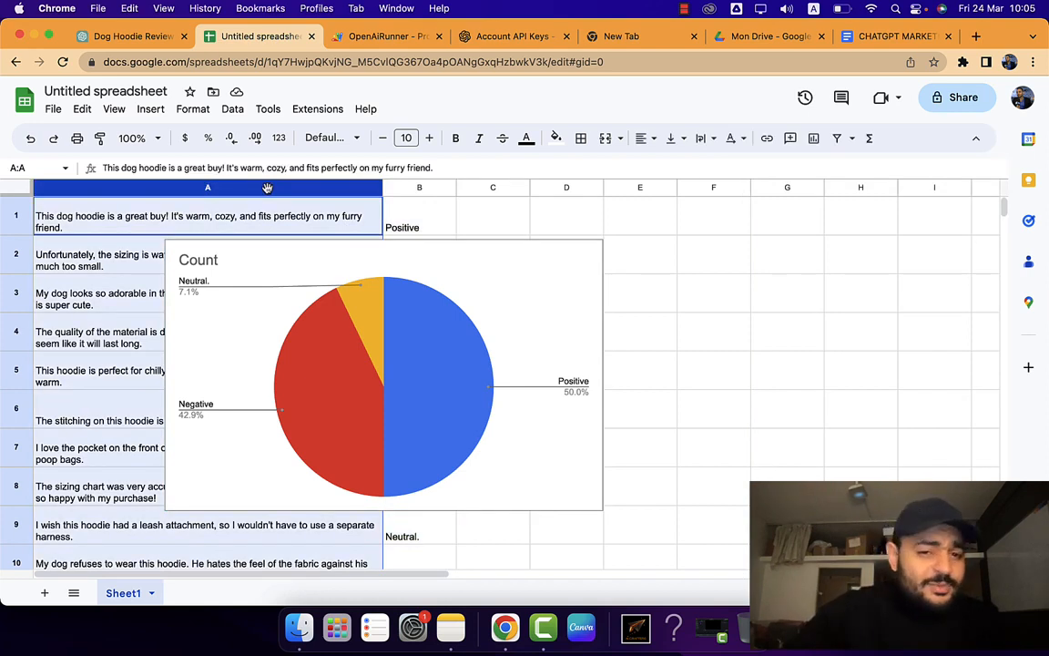
pyautogui.click(415, 186)
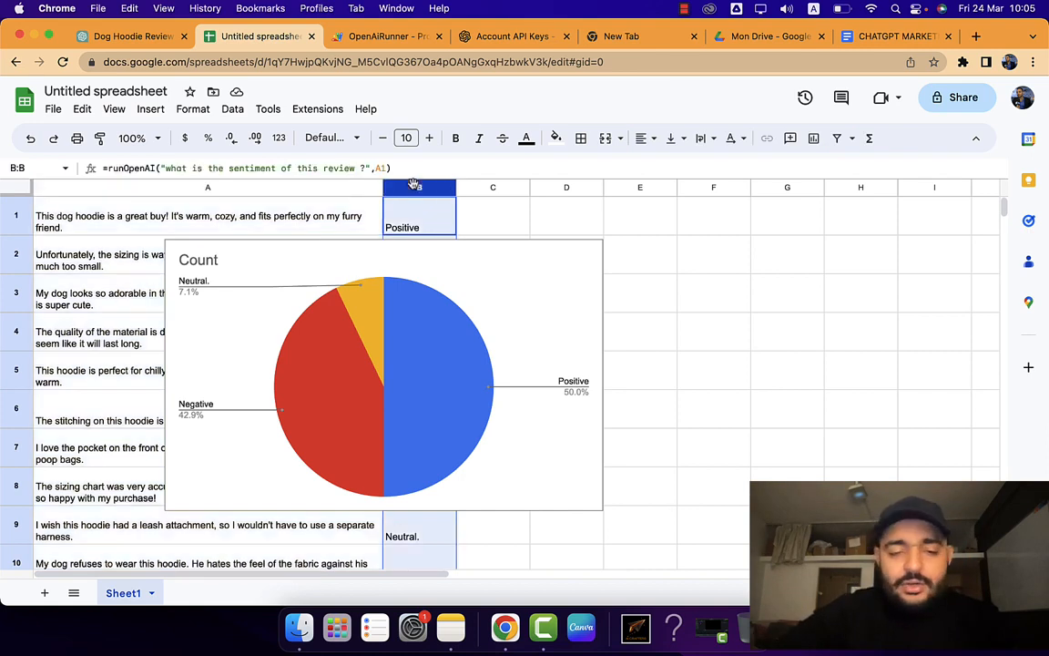